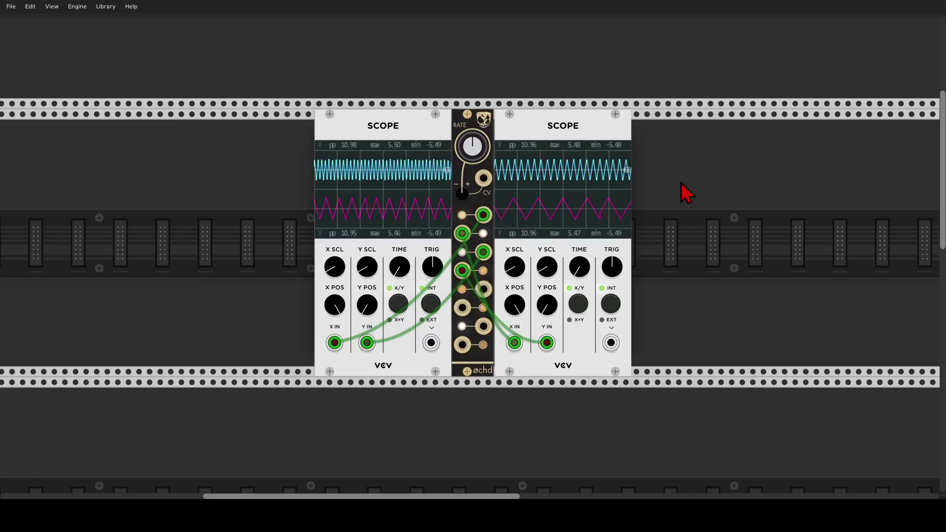
# Step: Patch the first two øchd outputs into the dual attenuverter's two inputs and unmute the 4MIX master output
pyautogui.scroll(-10, 680, 182)
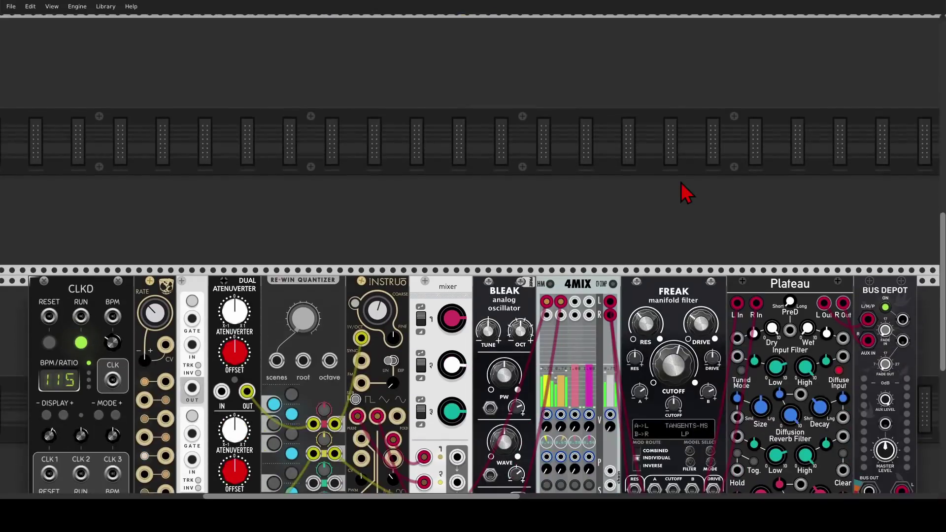
pyautogui.scroll(-1, 685, 194)
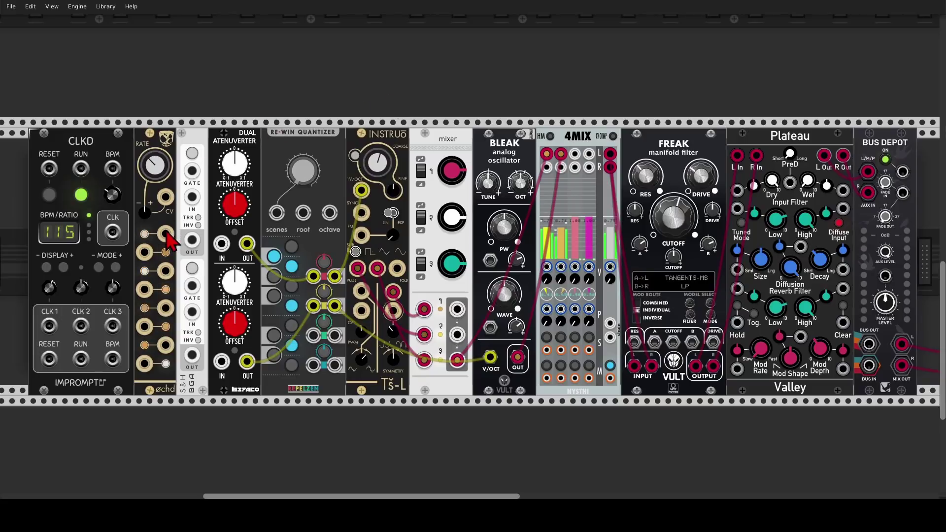
pyautogui.moveTo(166, 234); pyautogui.dragTo(222, 244)
pyautogui.moveTo(143, 253); pyautogui.dragTo(222, 362)
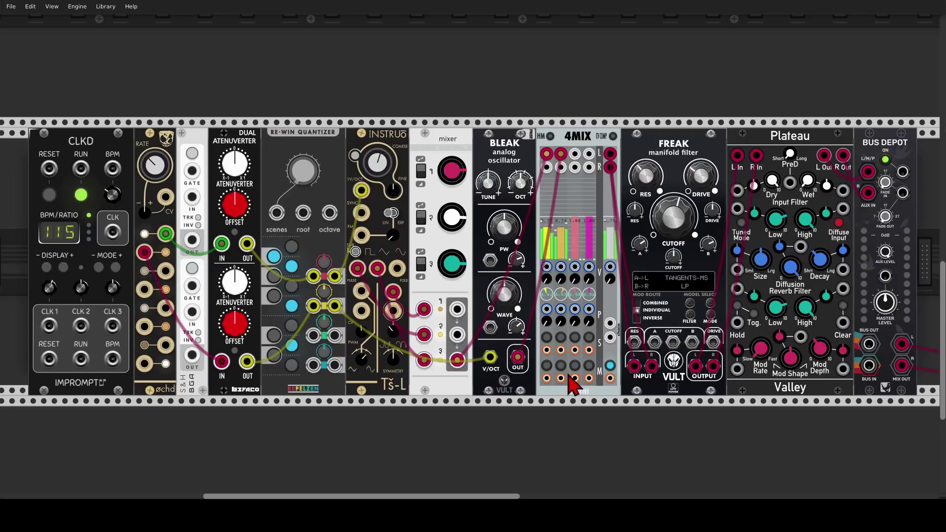
pyautogui.click(610, 365)
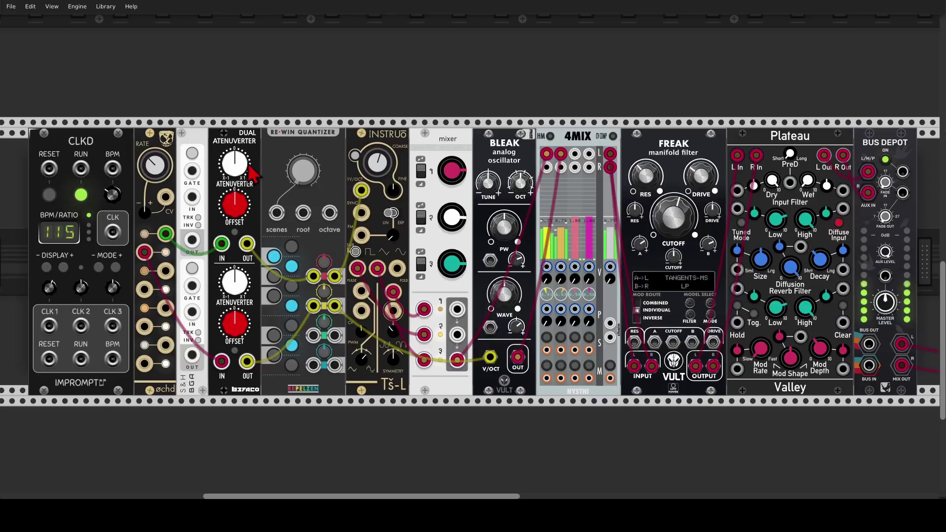
# Step: Raise both attenuverter channel gains to about 0.15, increase the channel 2 offset, and set the channel 1 offset to about 1.38 V
pyautogui.moveTo(234, 163); pyautogui.dragTo(234, 156)
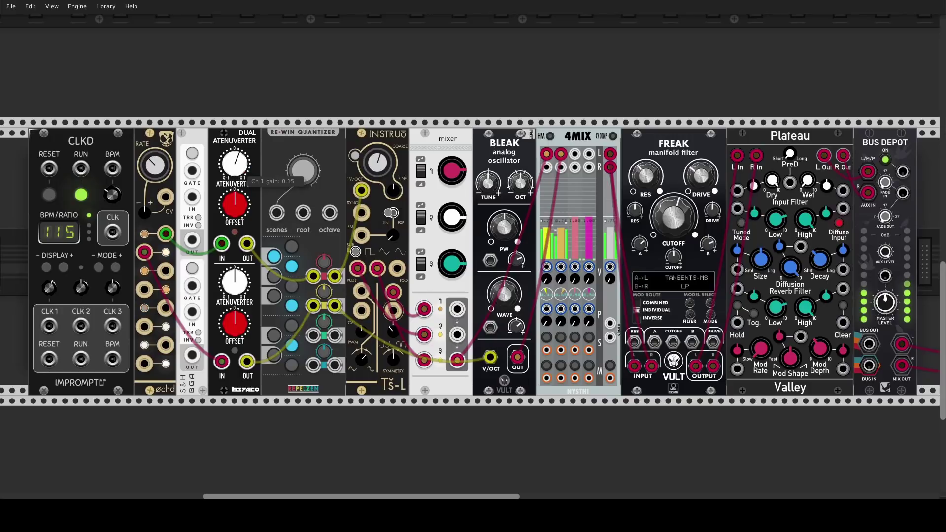
pyautogui.moveTo(235, 206); pyautogui.dragTo(235, 201)
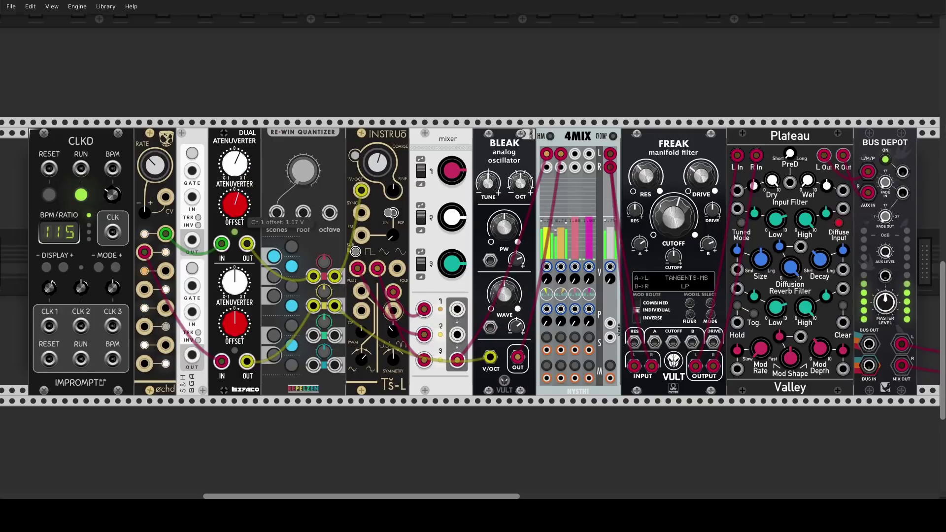
pyautogui.moveTo(235, 282); pyautogui.dragTo(235, 278)
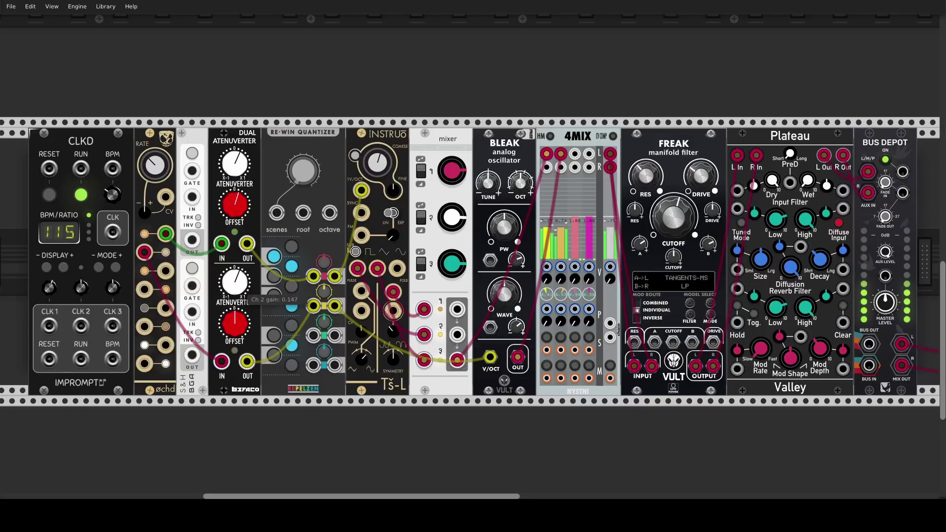
pyautogui.moveTo(235, 324); pyautogui.dragTo(235, 320)
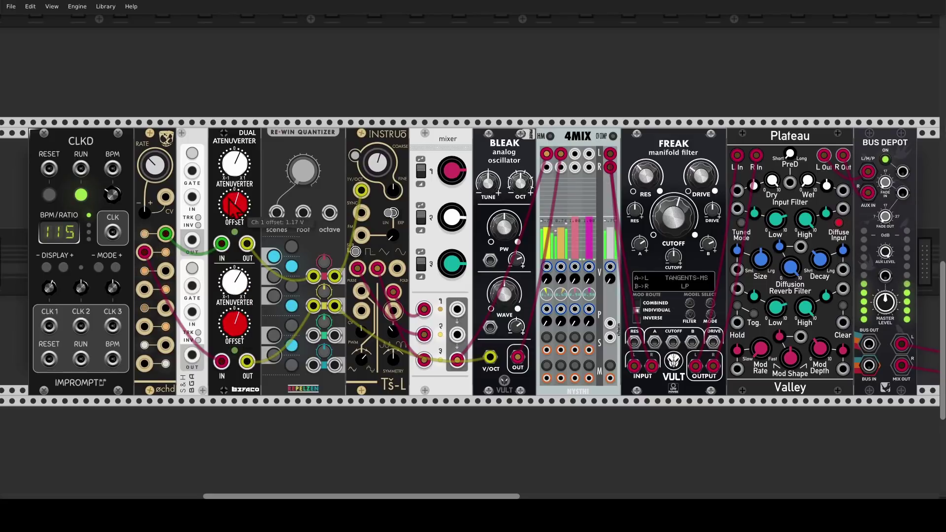
pyautogui.moveTo(235, 164); pyautogui.dragTo(235, 159)
pyautogui.moveTo(235, 204); pyautogui.dragTo(234, 201)
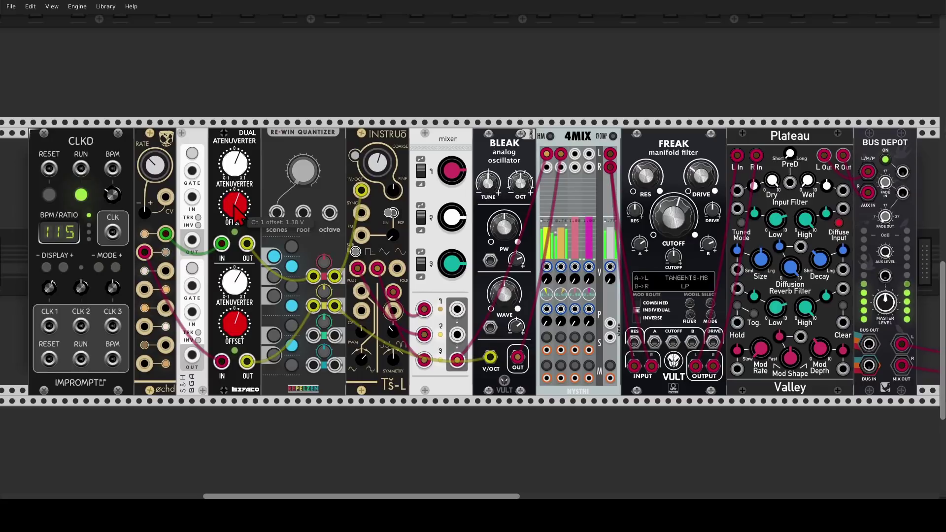
# Step: Reroute both øchd signals through the two sample-and-hold channels into the attenuverter, and patch CLK 1 into the first gate input
pyautogui.moveTo(221, 243); pyautogui.dragTo(192, 197)
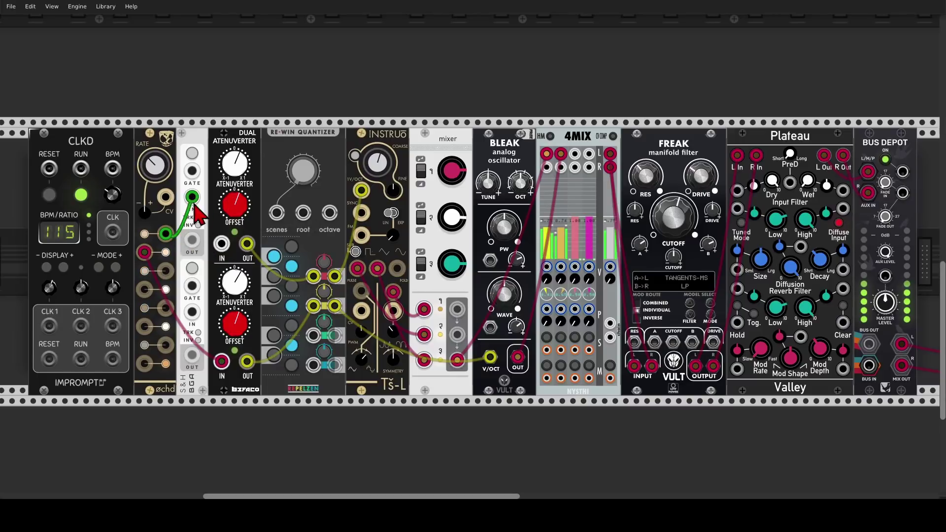
pyautogui.moveTo(192, 240); pyautogui.dragTo(221, 244)
pyautogui.moveTo(221, 361); pyautogui.dragTo(144, 253)
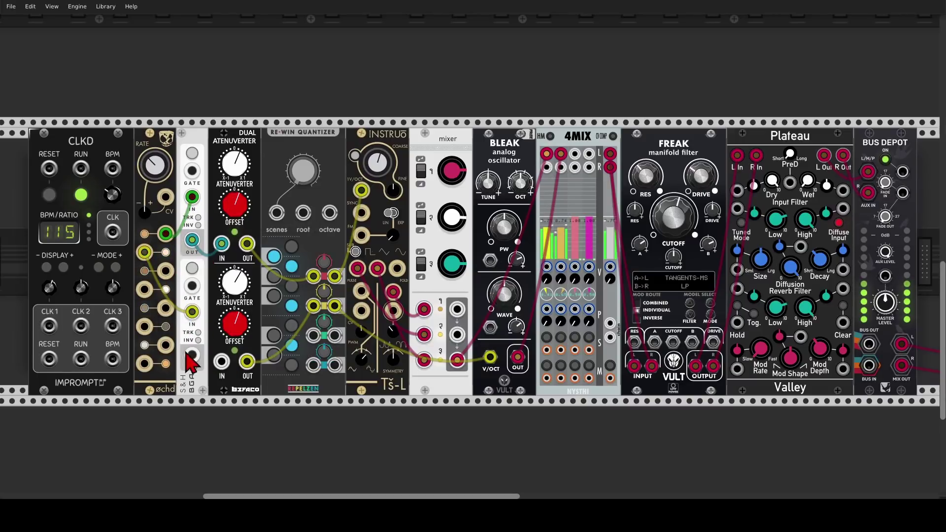
pyautogui.moveTo(192, 354); pyautogui.dragTo(221, 362)
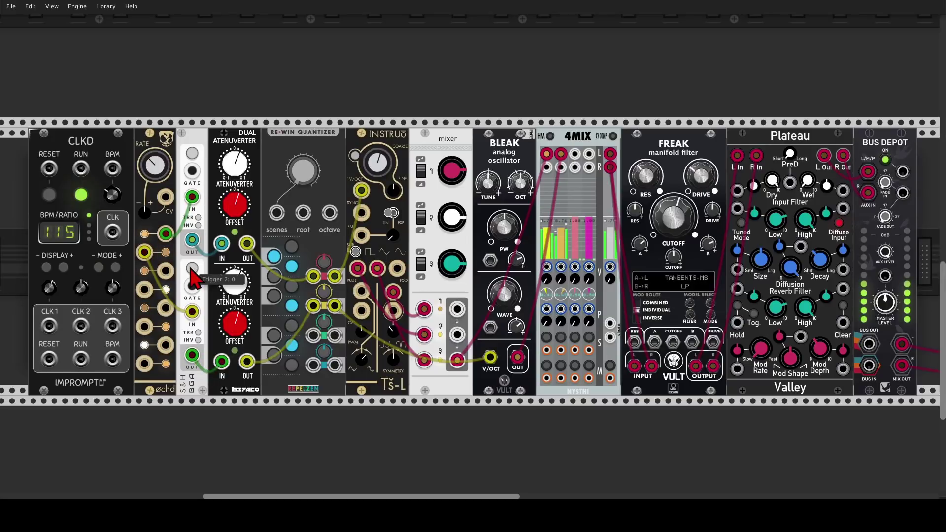
pyautogui.moveTo(49, 326); pyautogui.dragTo(192, 171)
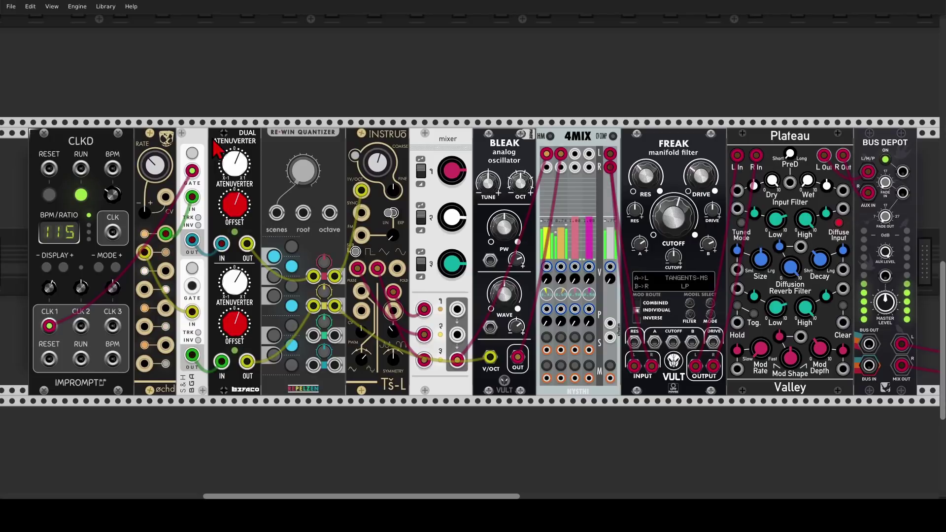
# Step: Adjust the Freak filter's cutoff and patch separate øchd outputs into two Tš-L modulation inputs and Bleak's PW and Wave inputs
pyautogui.moveTo(808, 183)
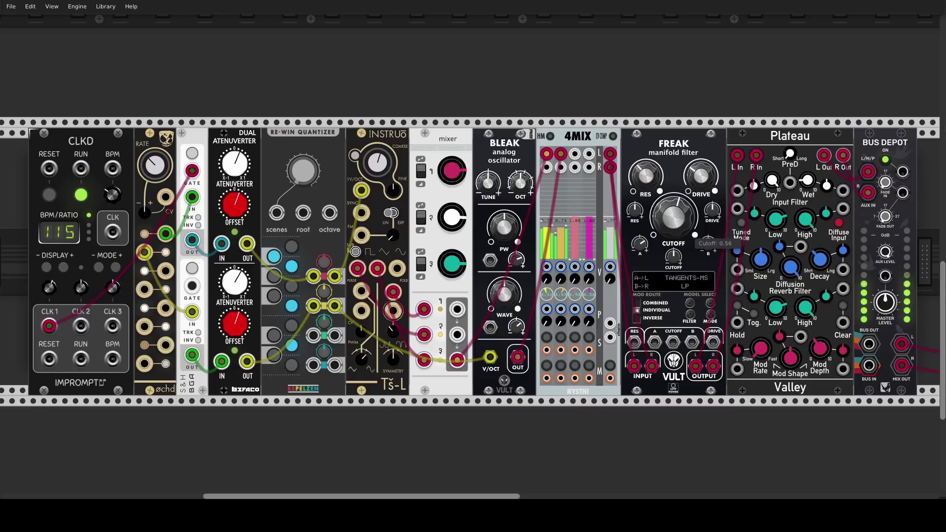
pyautogui.moveTo(673, 206); pyautogui.dragTo(692, 229)
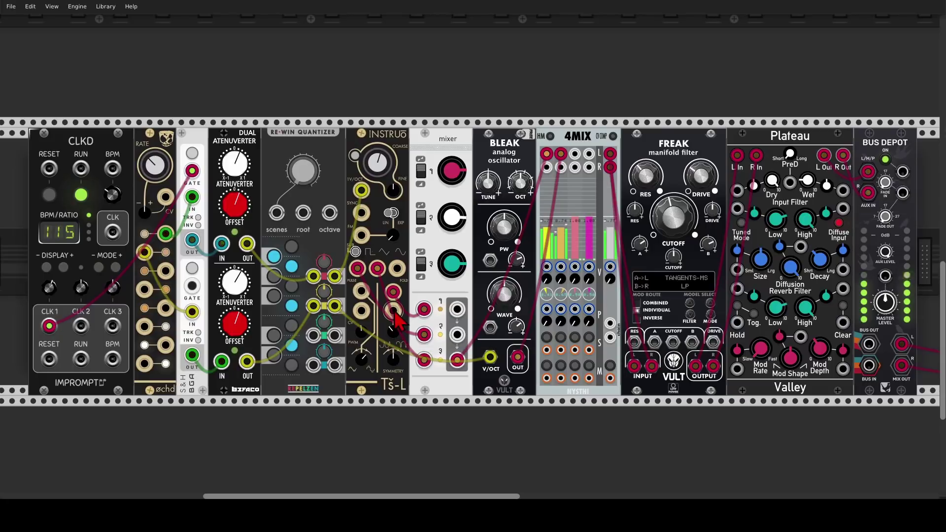
pyautogui.moveTo(393, 310); pyautogui.dragTo(144, 326)
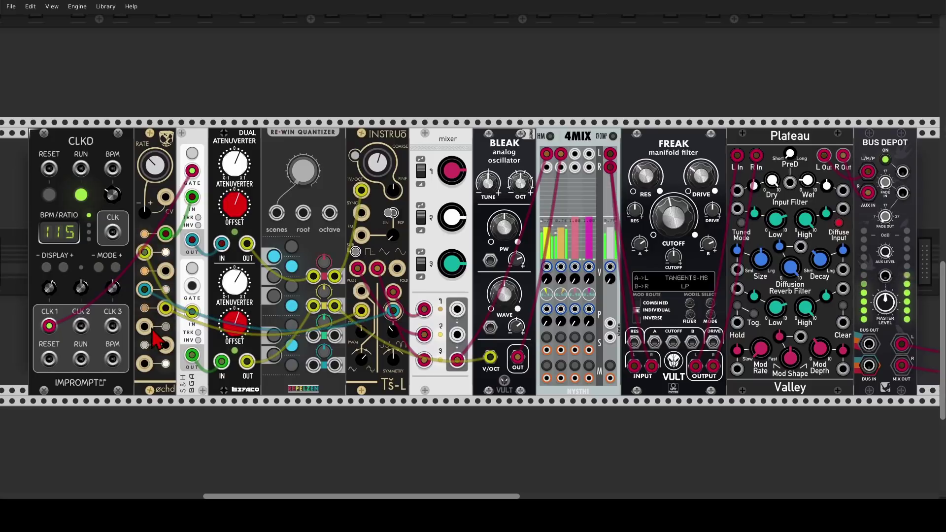
pyautogui.moveTo(207, 320); pyautogui.dragTo(490, 260)
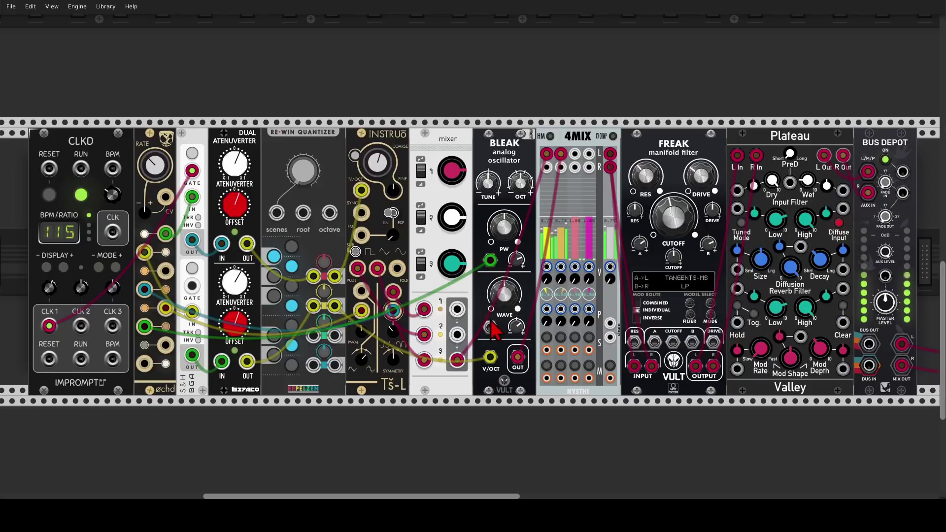
pyautogui.moveTo(491, 327); pyautogui.dragTo(165, 345)
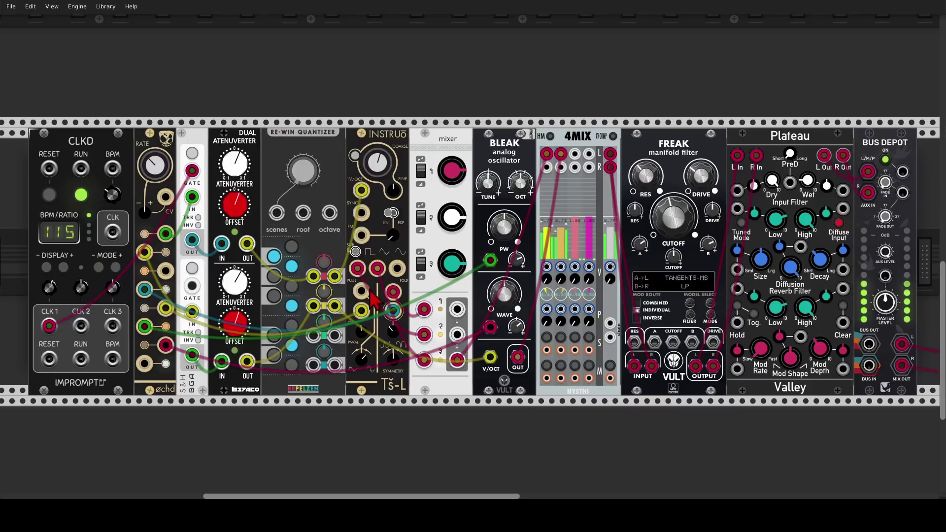
# Step: Patch two øchd outputs into the Freak filter's A and B cutoff inputs and readjust the cutoff
pyautogui.moveTo(680, 232); pyautogui.dragTo(680, 220)
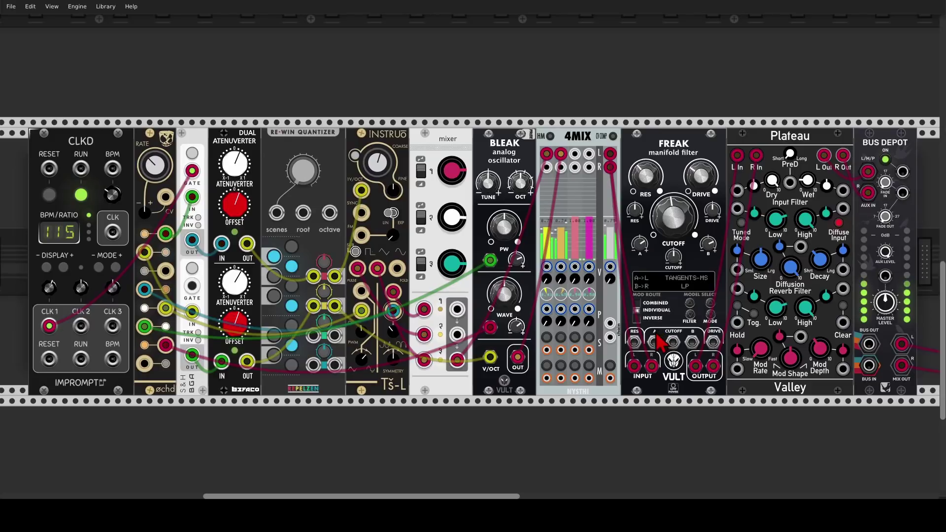
pyautogui.moveTo(654, 342); pyautogui.dragTo(155, 307)
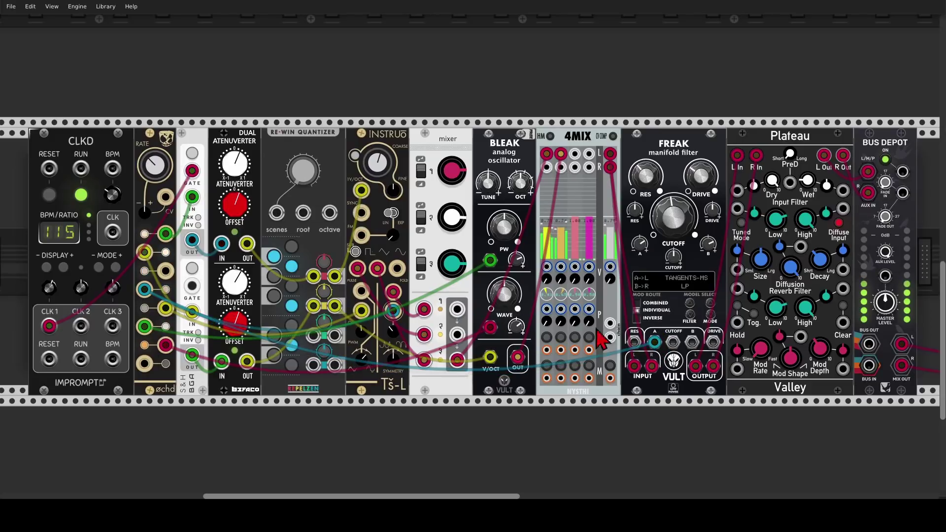
pyautogui.moveTo(692, 342); pyautogui.dragTo(168, 310)
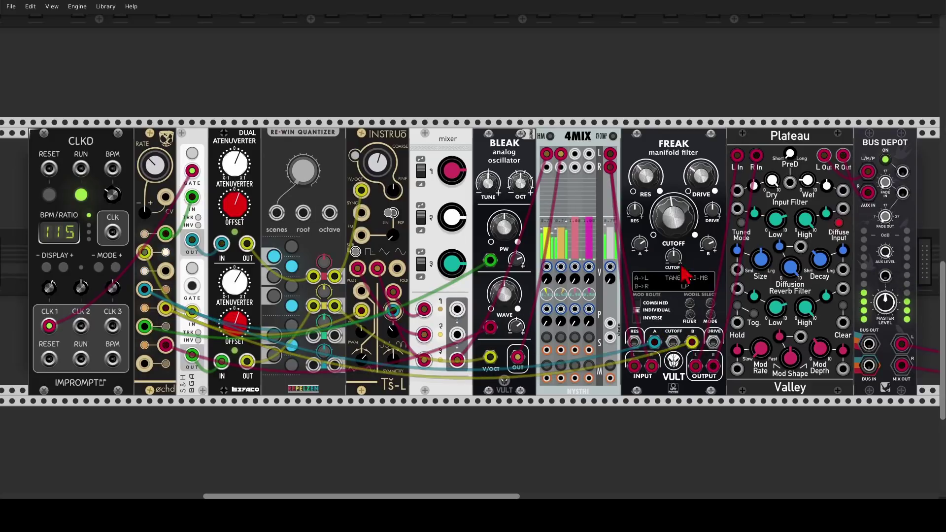
pyautogui.moveTo(691, 242); pyautogui.dragTo(690, 237)
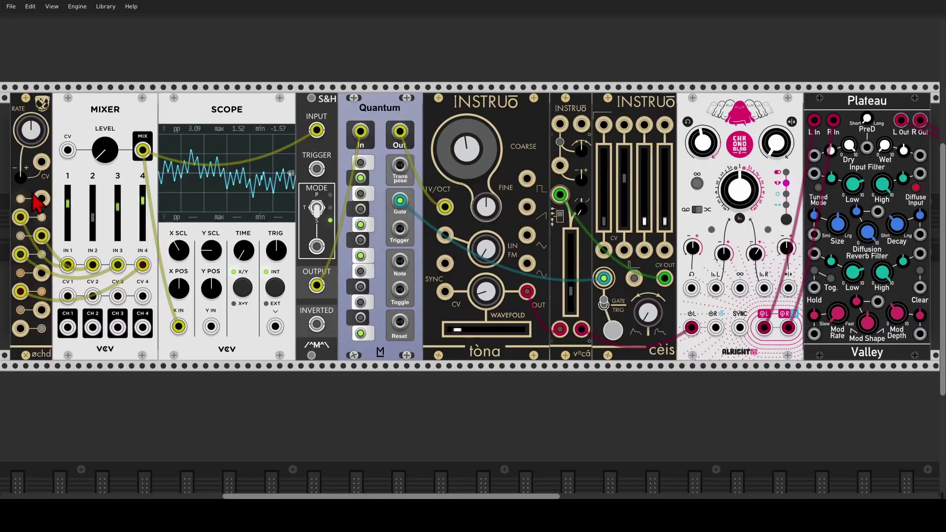
# Step: Patch separate øchd outputs into the S&H trigger, the tòna wavefold CV, and the mixer's CV 1 and CV 3 inputs
pyautogui.moveTo(41, 198); pyautogui.dragTo(317, 170)
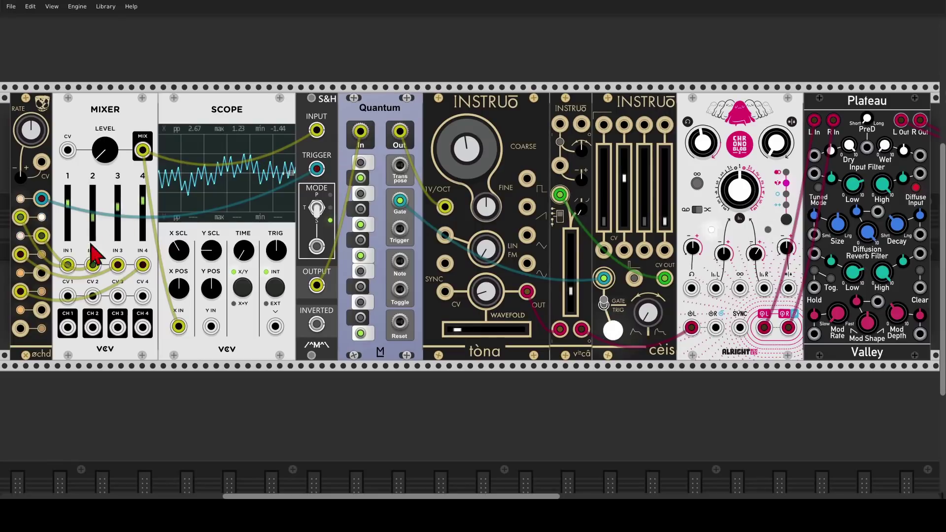
pyautogui.moveTo(41, 273); pyautogui.dragTo(445, 291)
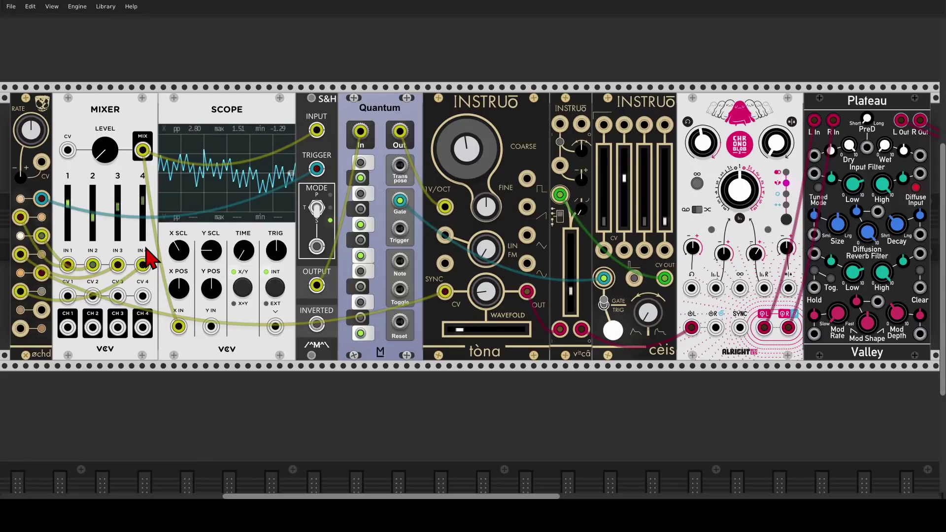
pyautogui.moveTo(45, 309); pyautogui.dragTo(67, 295)
pyautogui.moveTo(20, 328); pyautogui.dragTo(117, 296)
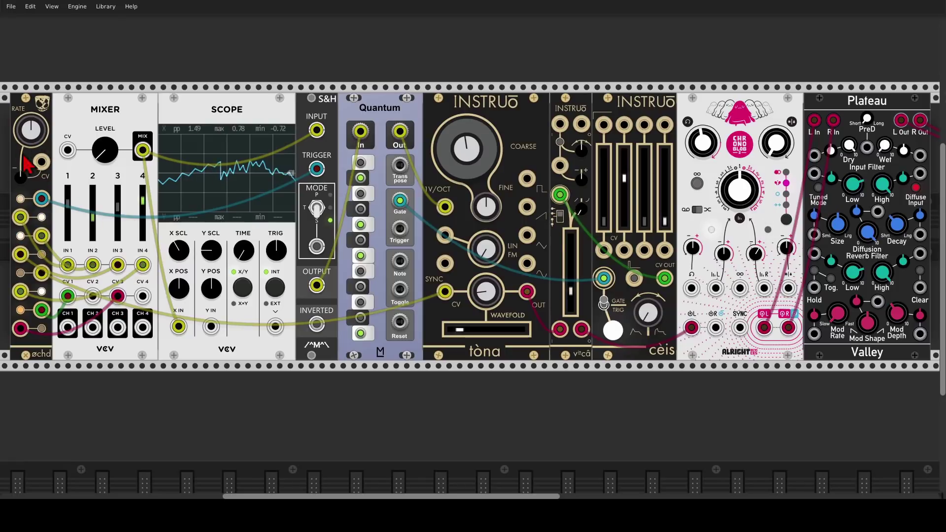
# Step: Feed the mixer's mix output into øchd's rate CV, adjust its attenuverter, and patch mixer channel 2 into the envelope's second CV input
pyautogui.moveTo(41, 162); pyautogui.dragTo(142, 150)
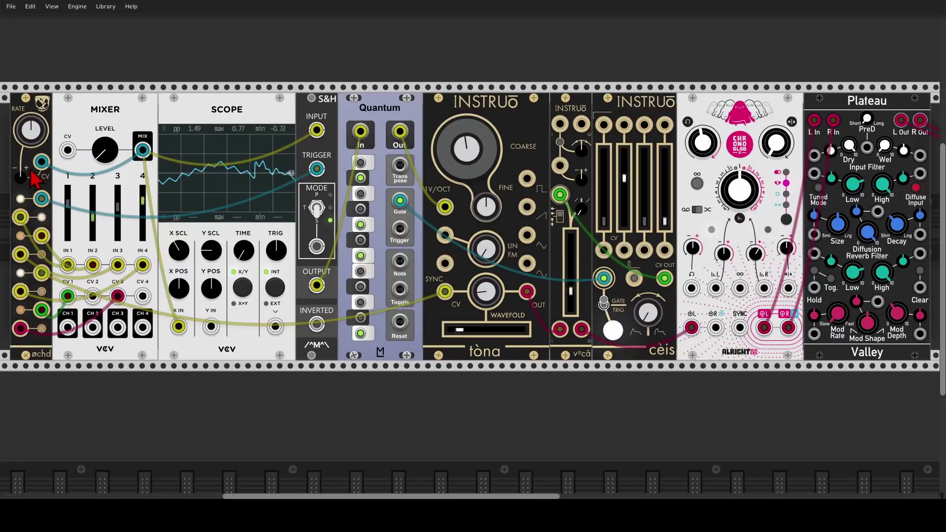
pyautogui.moveTo(20, 178); pyautogui.dragTo(63, 179)
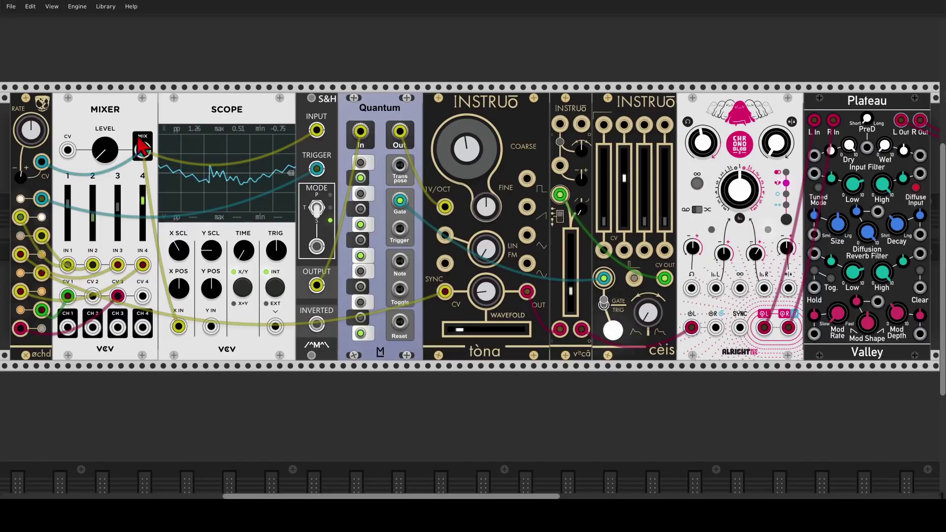
pyautogui.moveTo(118, 219)
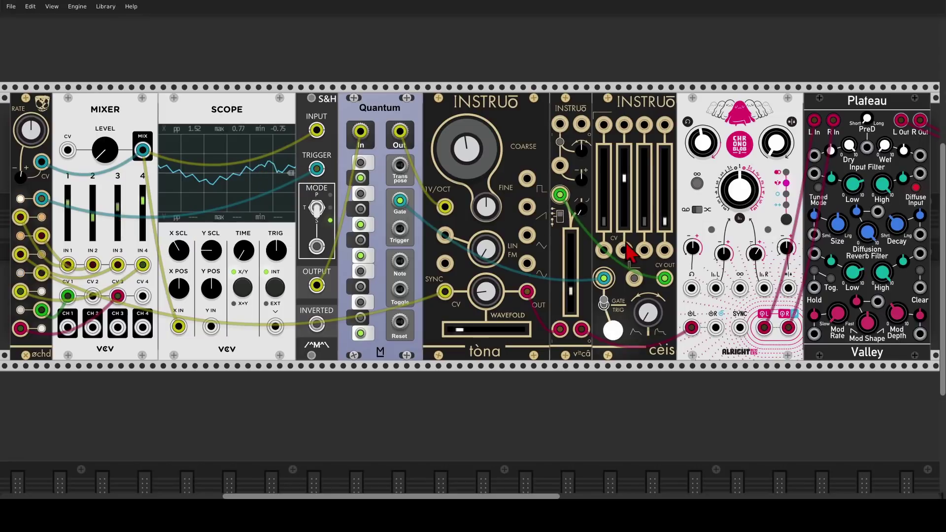
pyautogui.moveTo(624, 250); pyautogui.dragTo(94, 327)
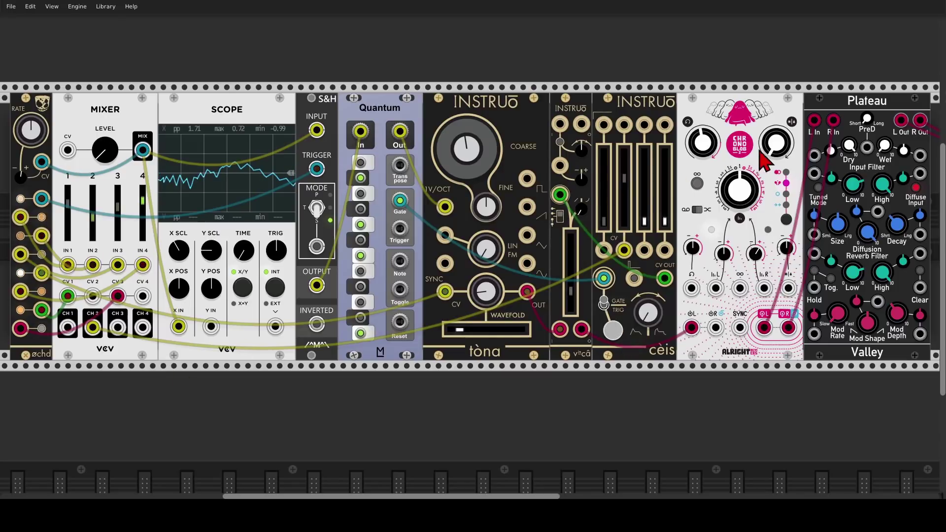
# Step: Adjust the Chronoblob delay's mix amount and set Plateau's wet level to about 0.18
pyautogui.moveTo(778, 156); pyautogui.dragTo(779, 150)
pyautogui.moveTo(884, 145); pyautogui.dragTo(884, 155)
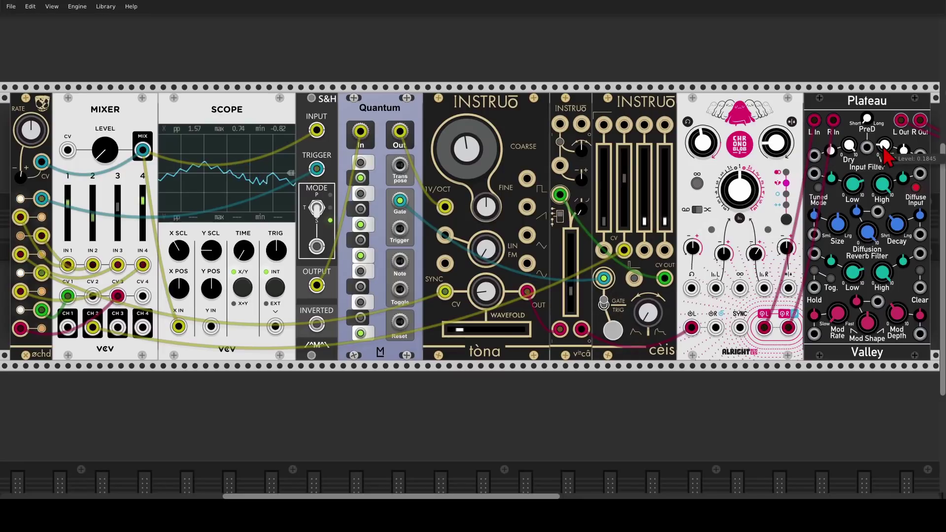
pyautogui.moveTo(778, 154); pyautogui.dragTo(777, 149)
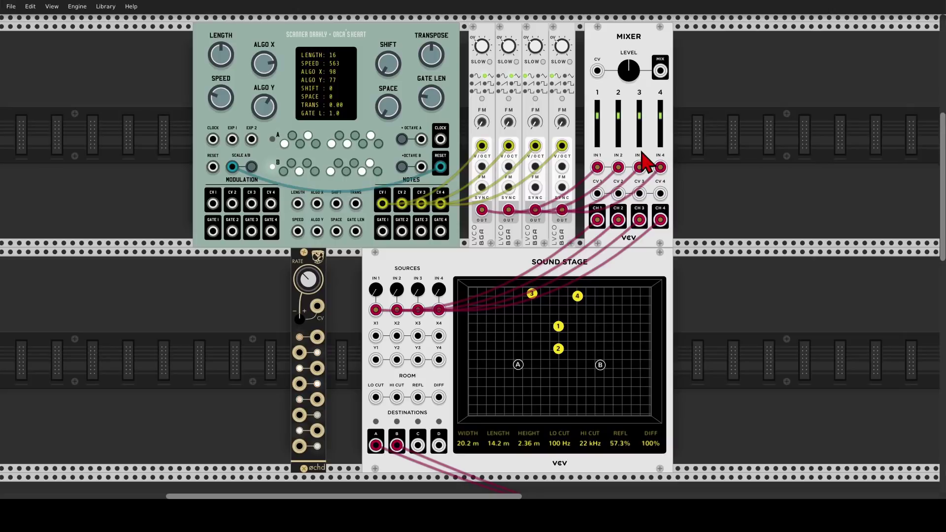
# Step: Raise and lower each of Sound Stage's four source levels in turn to audition the oscillators individually
pyautogui.moveTo(437, 299)
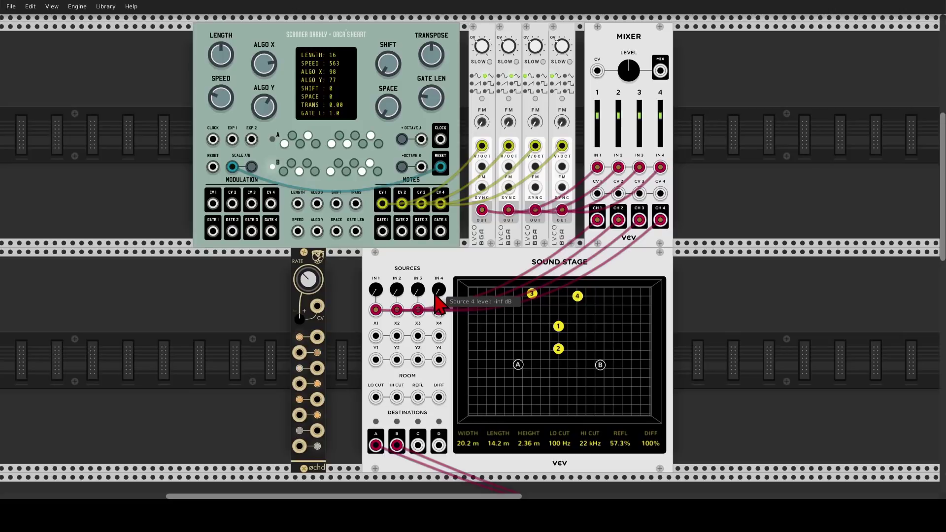
pyautogui.moveTo(376, 298)
pyautogui.moveTo(376, 290); pyautogui.dragTo(375, 266)
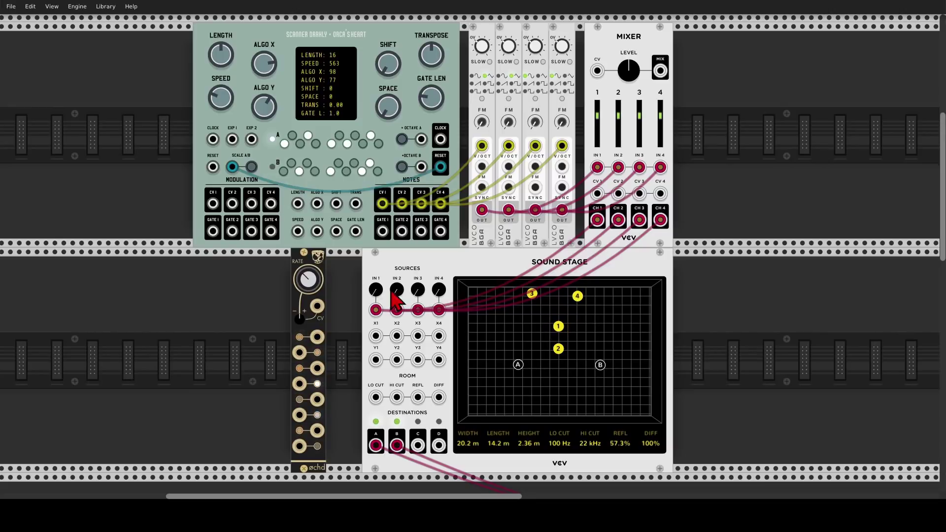
pyautogui.moveTo(397, 289); pyautogui.dragTo(397, 275)
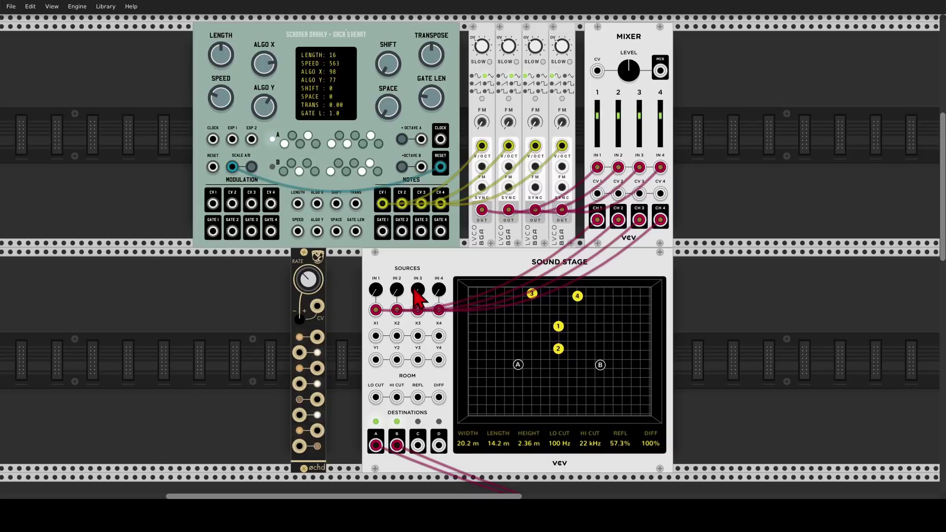
pyautogui.moveTo(418, 290); pyautogui.dragTo(418, 276)
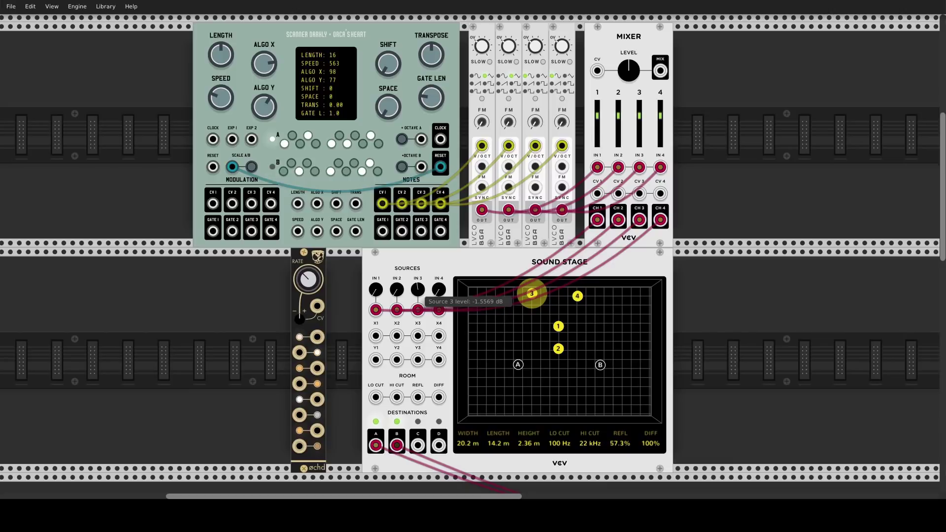
pyautogui.moveTo(438, 290); pyautogui.dragTo(439, 281)
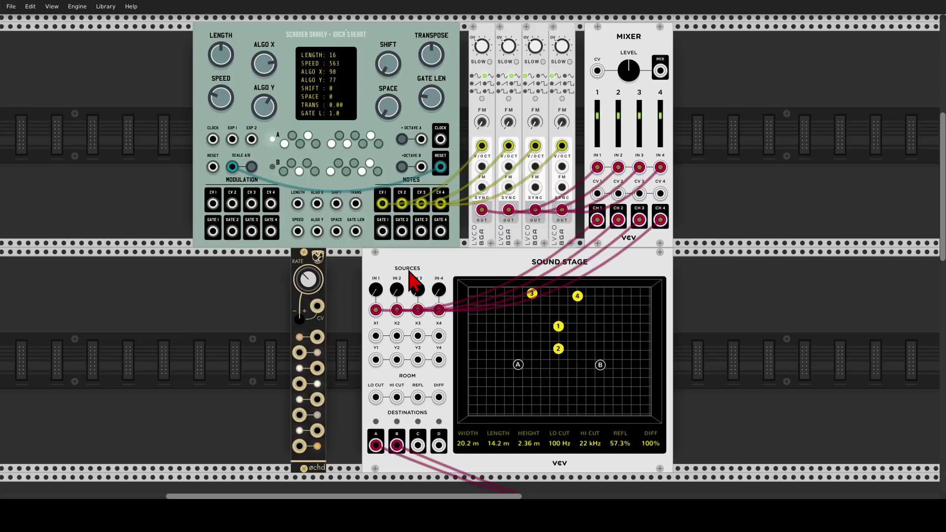
# Step: Examine how the øchd signals drive the two VCAs and the quad VC-polarizer, comparing the meters and scope traces
pyautogui.scroll(-15, 359, 270)
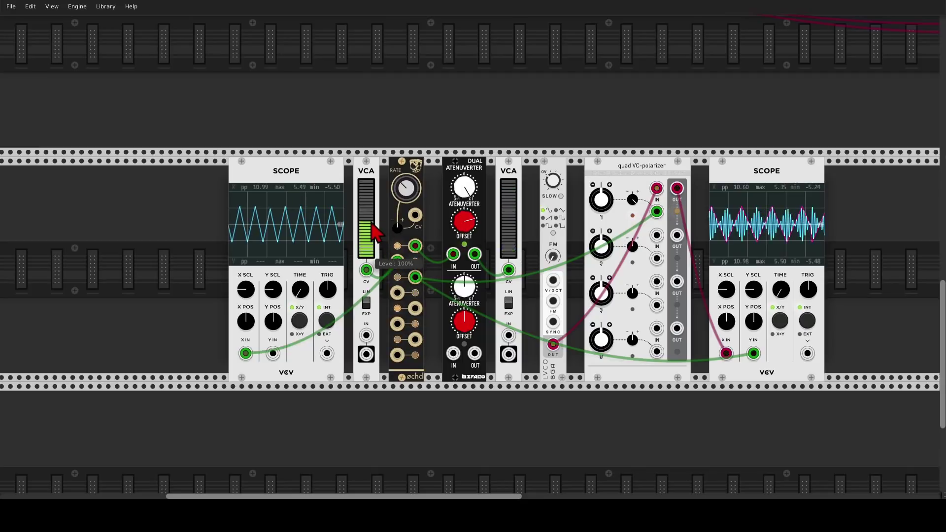
pyautogui.moveTo(367, 230)
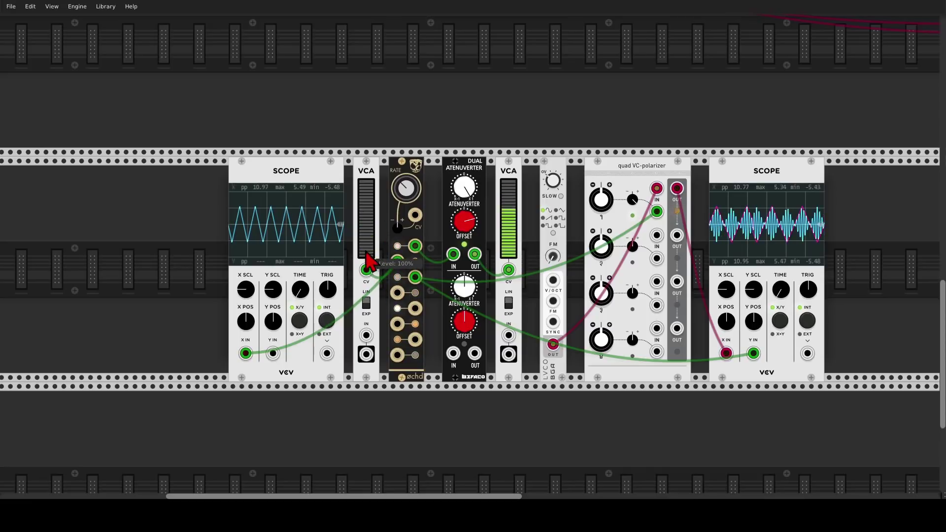
pyautogui.moveTo(369, 249)
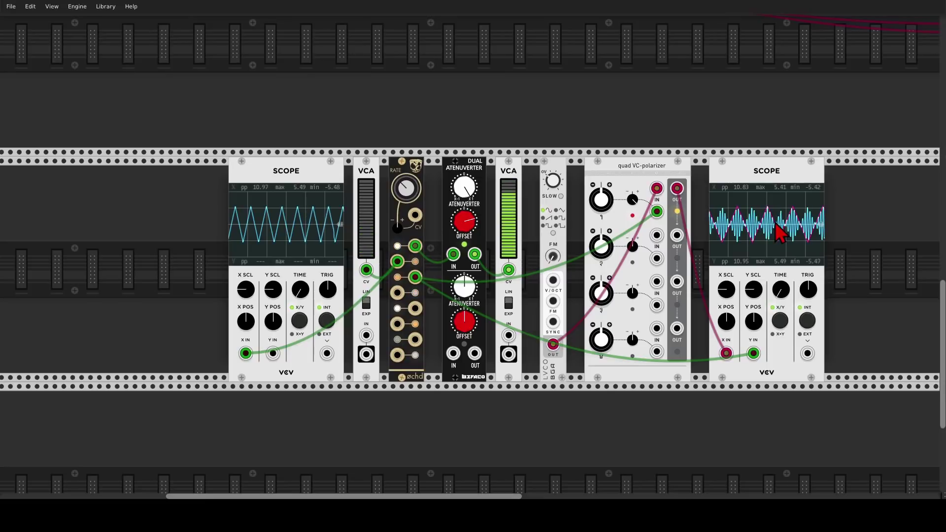
# Step: Patch four separate øchd outputs into the CV 1 to CV 4 inputs of the mixer feeding Sound Stage
pyautogui.scroll(15, 650, 249)
pyautogui.scroll(5, 647, 241)
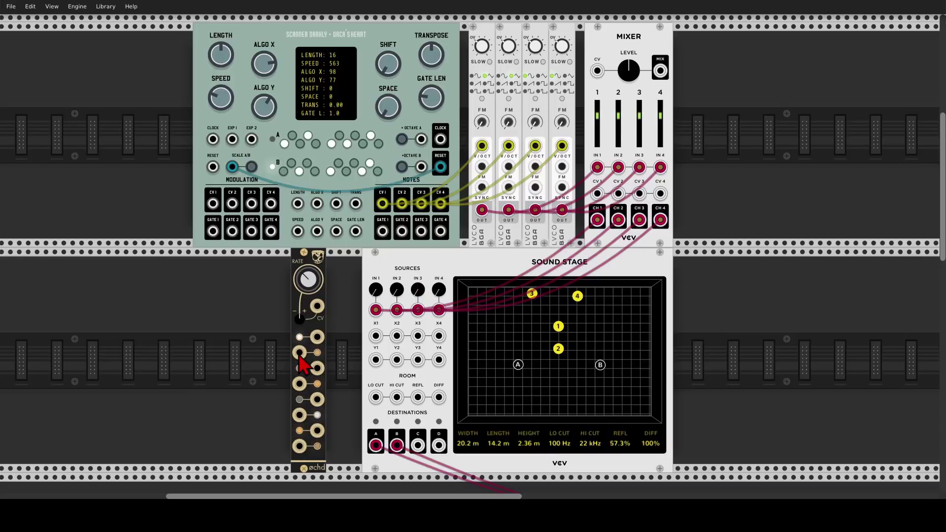
pyautogui.moveTo(299, 352); pyautogui.dragTo(638, 193)
pyautogui.moveTo(660, 194); pyautogui.dragTo(318, 401)
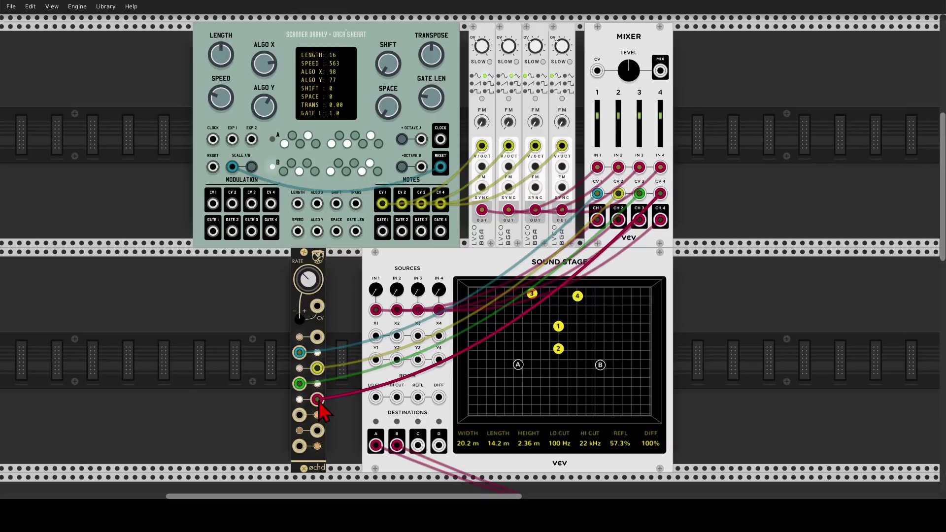
# Step: Raise the levels of all four Sound Stage sources
pyautogui.moveTo(380, 295)
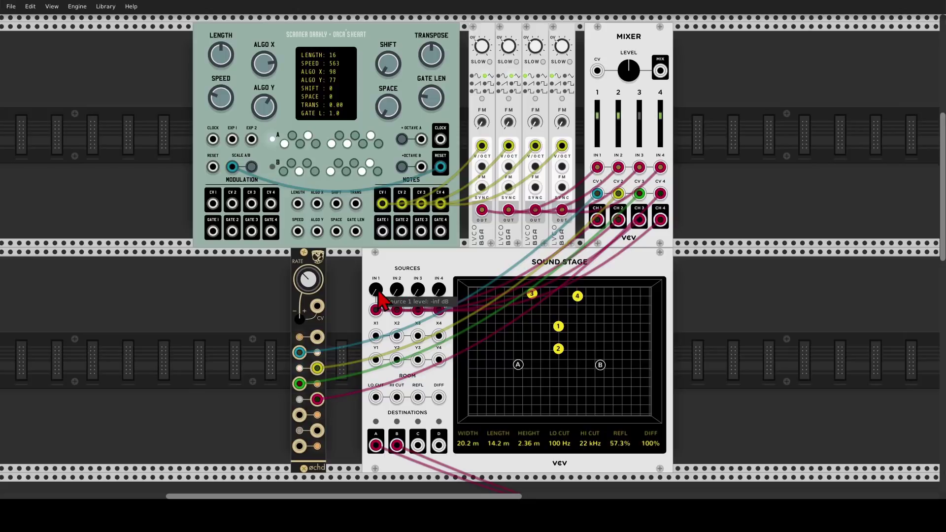
pyautogui.moveTo(378, 294); pyautogui.dragTo(379, 271)
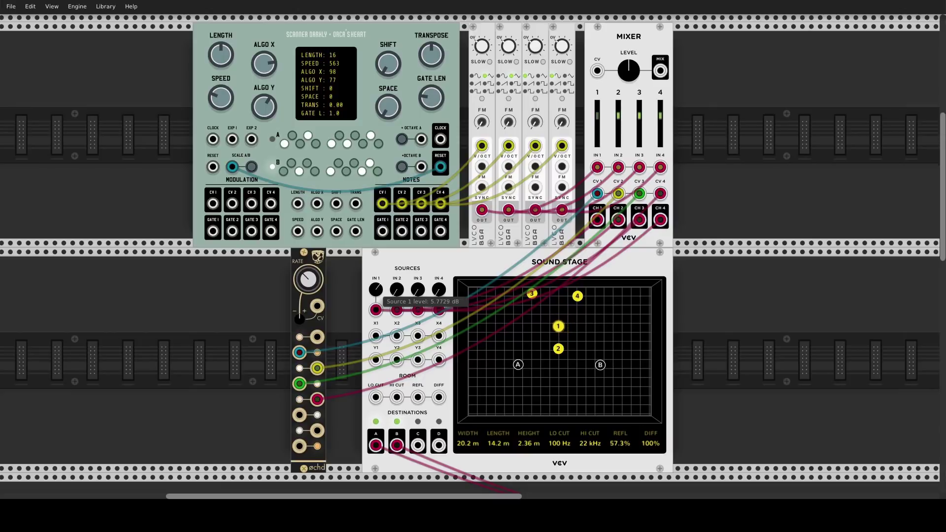
pyautogui.moveTo(397, 290); pyautogui.dragTo(446, 304)
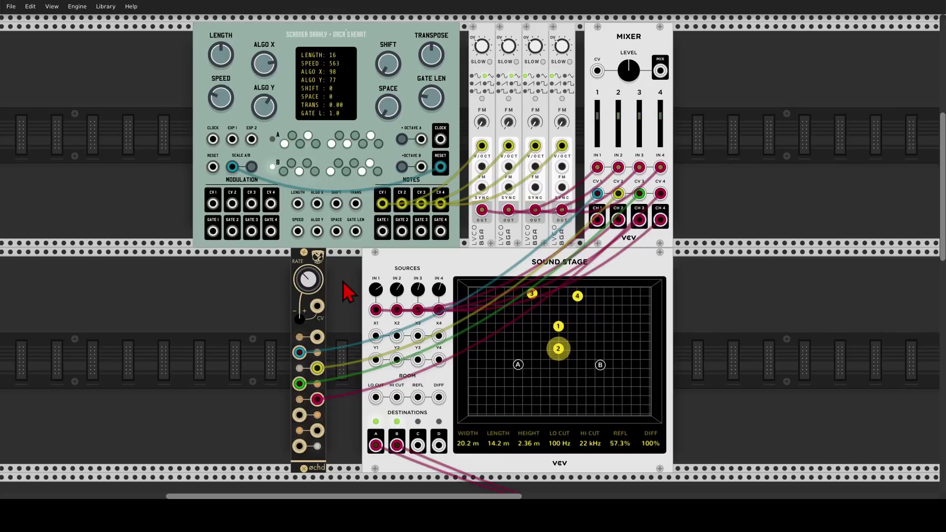
# Step: Patch øchd outputs into Sound Stage's X1 to X4, Y1 and Y2 inputs, and feed one øchd output into its own rate CV
pyautogui.moveTo(375, 339); pyautogui.dragTo(350, 364)
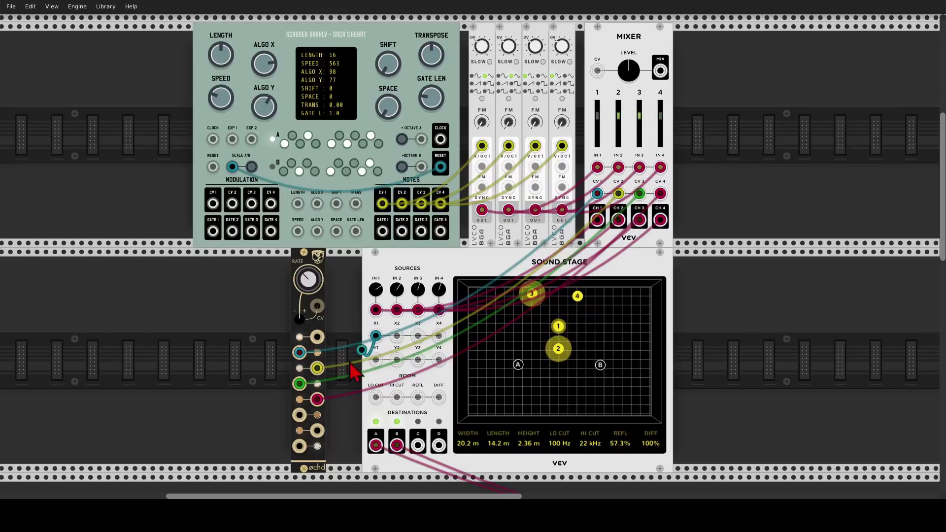
pyautogui.moveTo(299, 414); pyautogui.dragTo(317, 431)
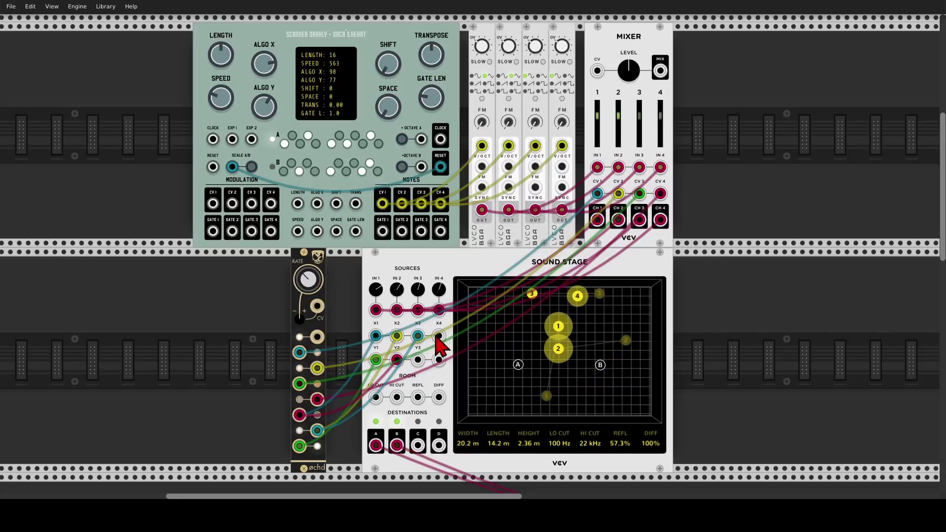
pyautogui.moveTo(438, 337); pyautogui.dragTo(299, 445)
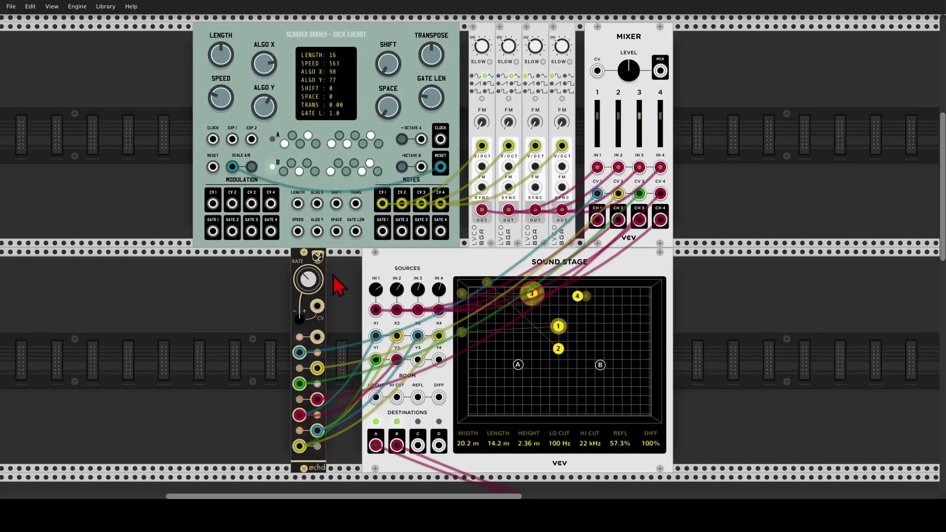
pyautogui.moveTo(317, 306); pyautogui.dragTo(300, 415)
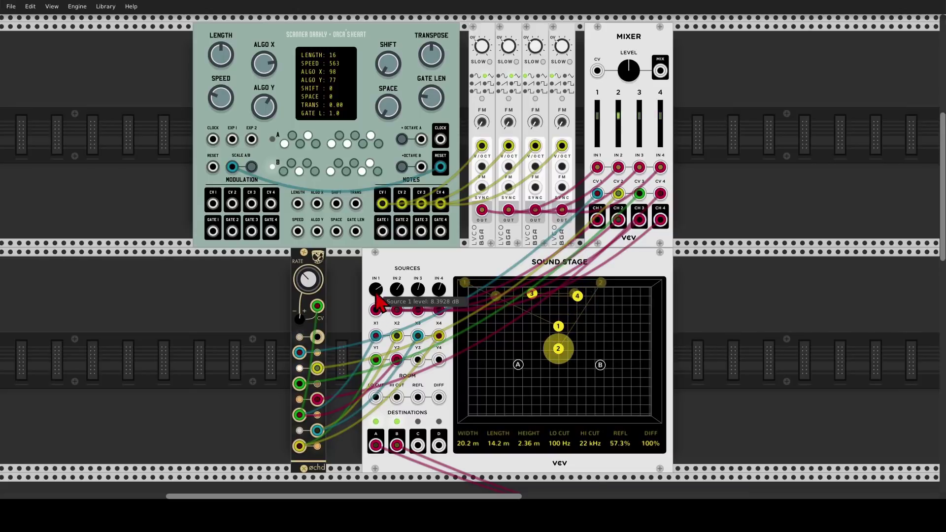
# Step: Readjust Sound Stage's source 2 level and patch an øchd output into Orca's Heart's Octave A CV input
pyautogui.moveTo(397, 291); pyautogui.dragTo(387, 293)
pyautogui.moveTo(399, 295)
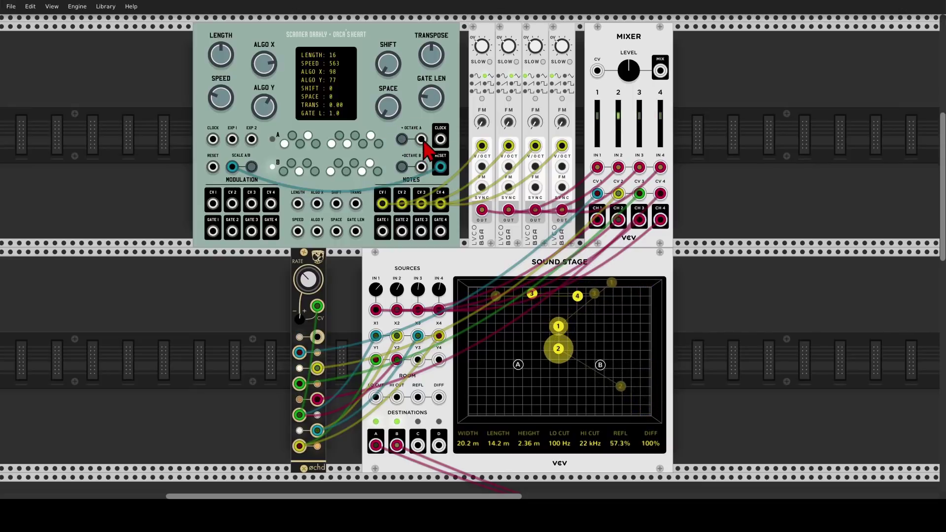
pyautogui.moveTo(421, 139); pyautogui.dragTo(320, 367)
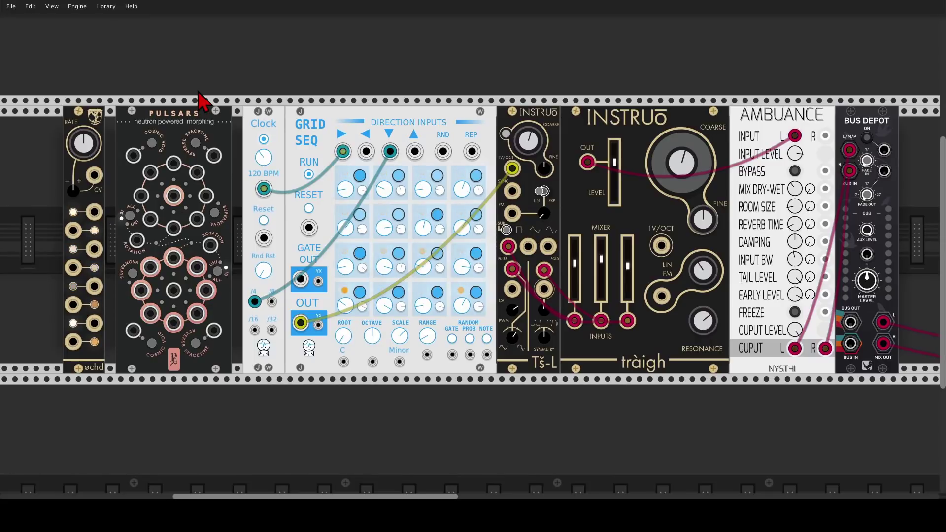
# Step: Patch all eight øchd outputs into the eight outer jacks of Pulsars' upper ring
pyautogui.moveTo(94, 212); pyautogui.dragTo(73, 230)
pyautogui.moveTo(206, 196); pyautogui.dragTo(94, 248)
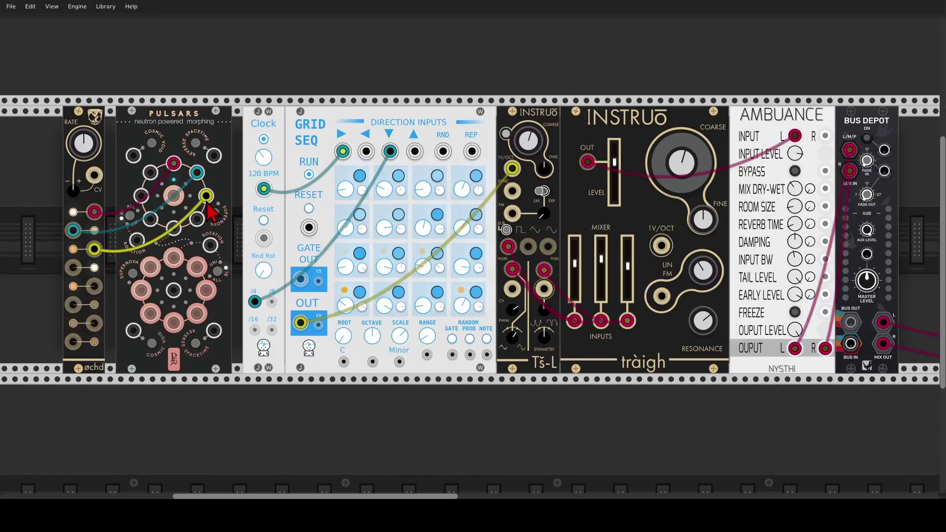
pyautogui.moveTo(197, 219); pyautogui.dragTo(94, 285)
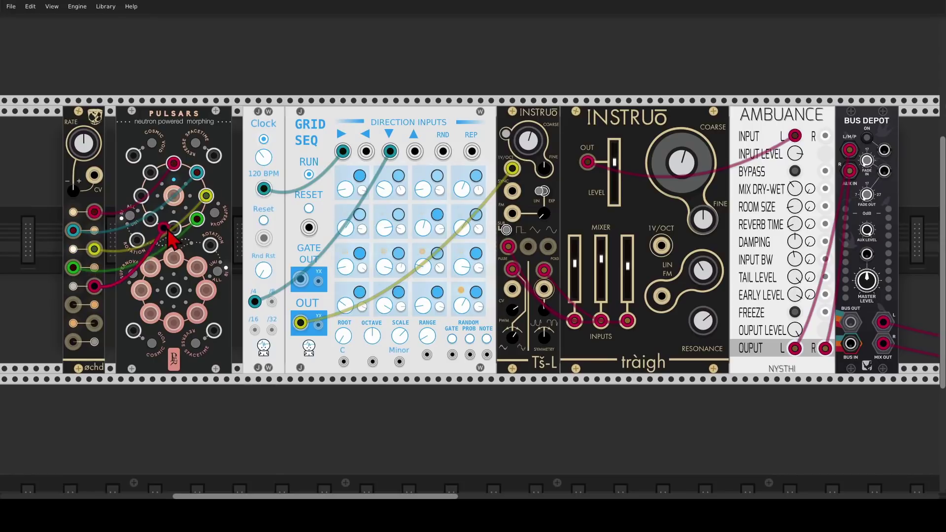
pyautogui.moveTo(152, 221); pyautogui.dragTo(73, 341)
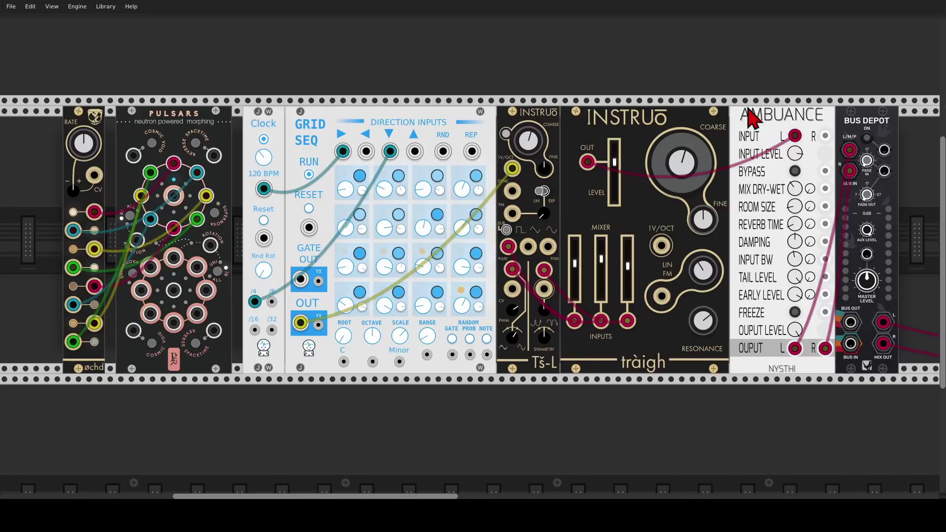
# Step: Switch on the Bus Depot output and adjust tràigh's coarse cutoff
pyautogui.click(868, 139)
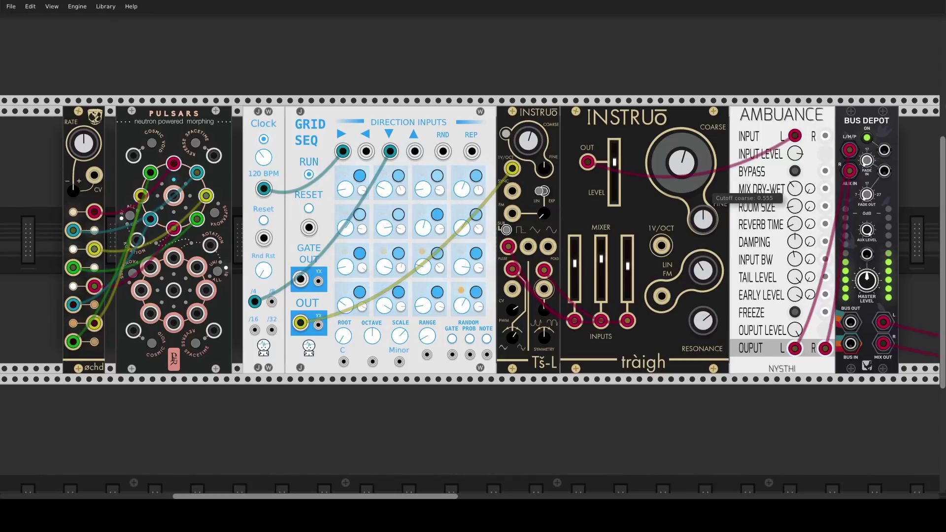
pyautogui.moveTo(681, 162)
pyautogui.mouseDown()
pyautogui.moveTo(681, 148)
pyautogui.moveTo(681, 177)
pyautogui.moveTo(682, 154)
pyautogui.moveTo(679, 170)
pyautogui.mouseUp()
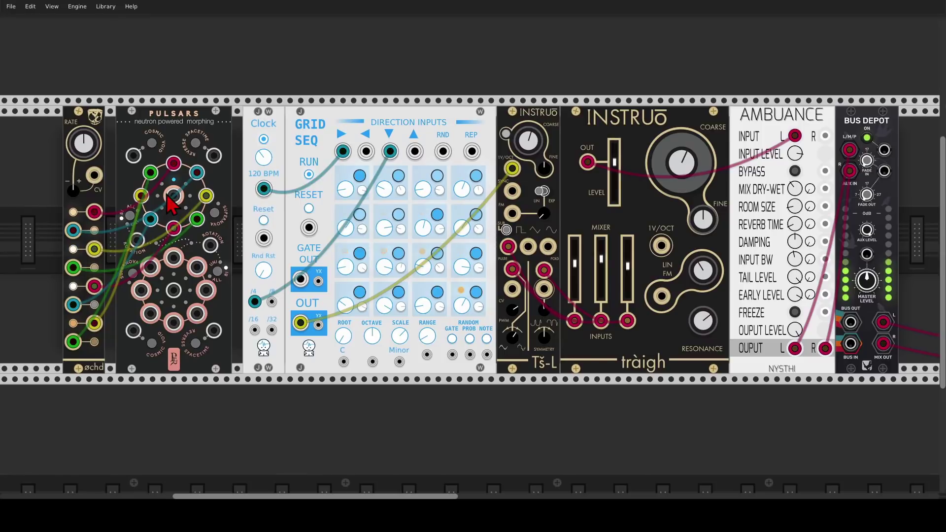
# Step: Patch the center jack of Pulsars' upper ring into tràigh's Lin FM input, and an øchd output into that ring's rotation input
pyautogui.moveTo(173, 196); pyautogui.dragTo(668, 302)
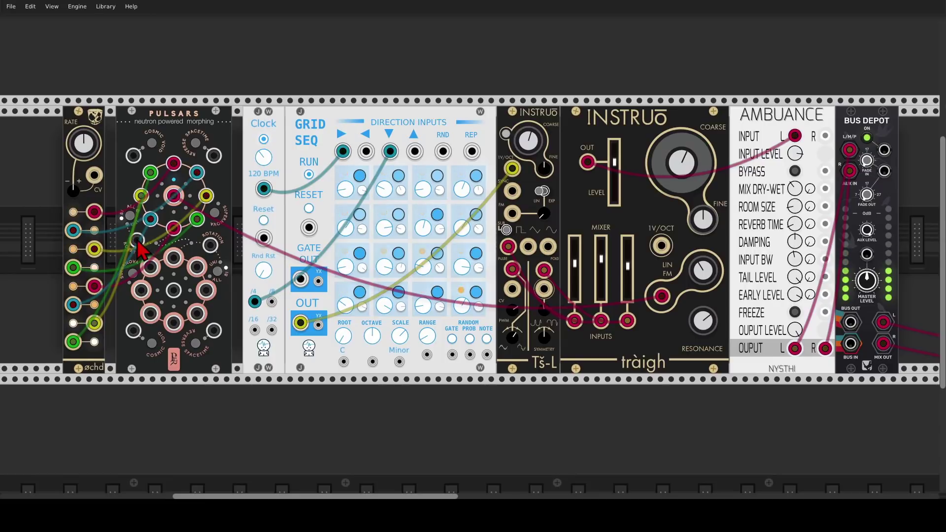
pyautogui.click(137, 242)
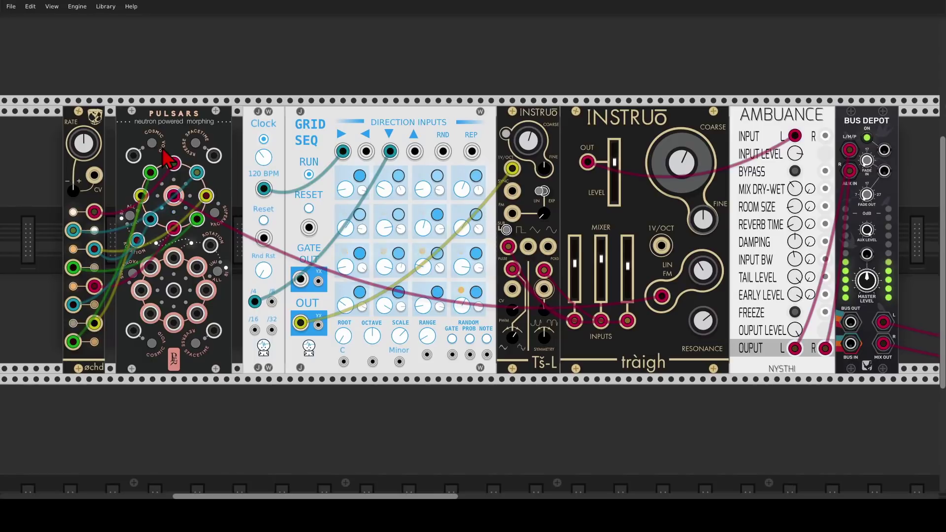
pyautogui.moveTo(165, 152); pyautogui.dragTo(216, 203)
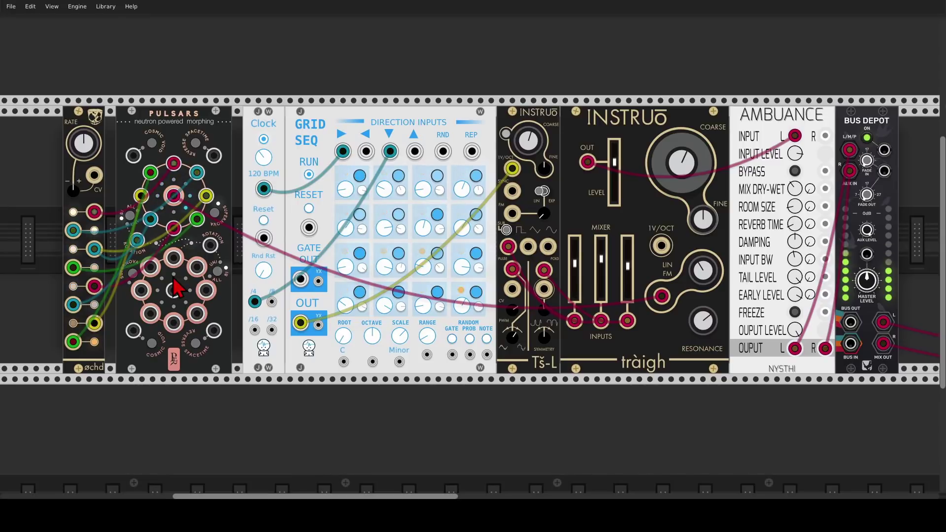
# Step: Patch an øchd output into the center of Pulsars' lower ring, and two of that ring's outer outputs into Ts-L's modulation inputs
pyautogui.moveTo(173, 290); pyautogui.dragTo(84, 246)
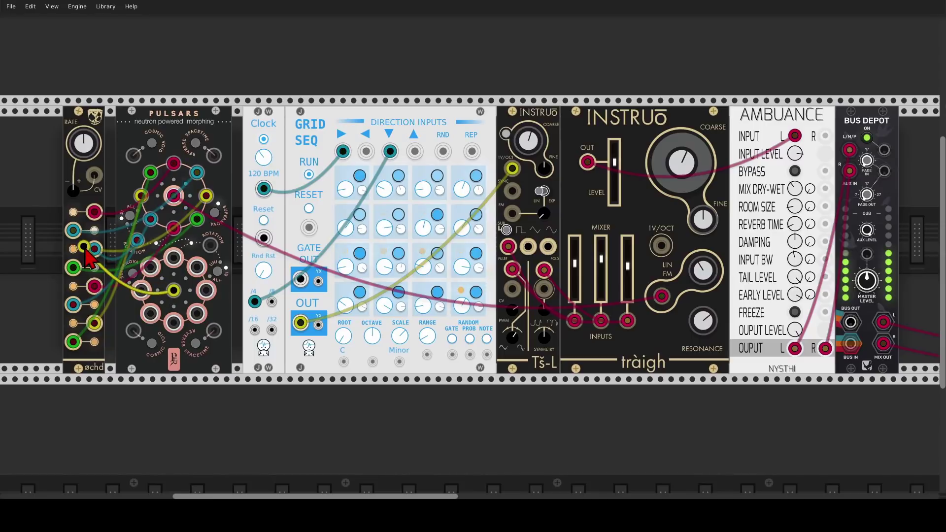
pyautogui.moveTo(206, 196); pyautogui.dragTo(94, 249)
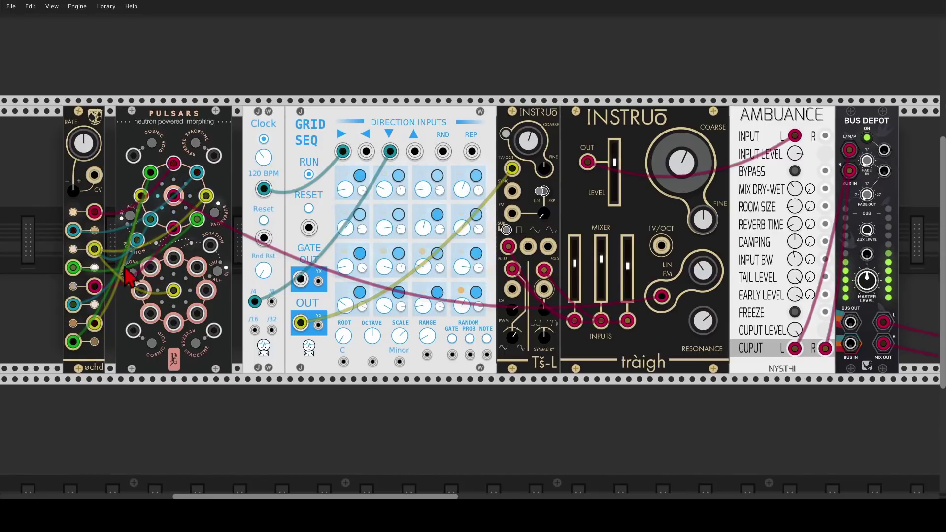
pyautogui.moveTo(174, 257); pyautogui.dragTo(211, 292)
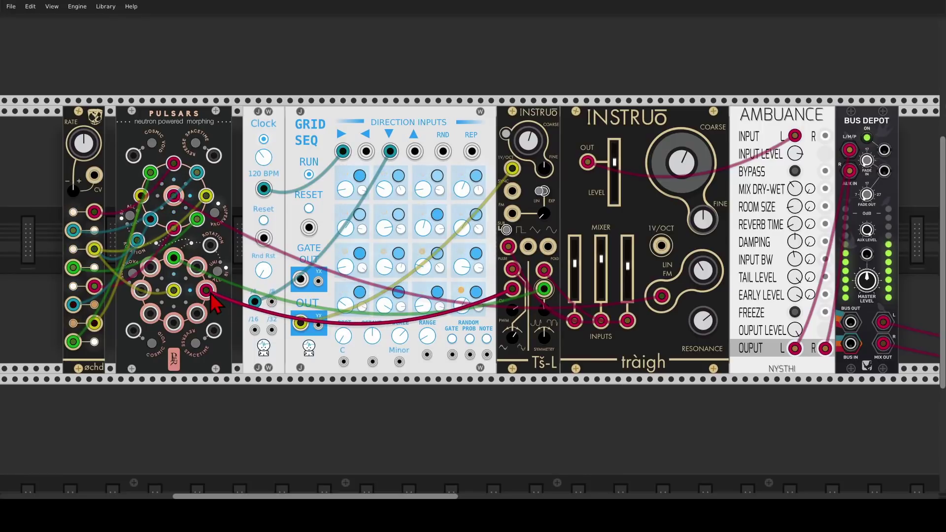
# Step: Patch two more lower-ring Pulsars outputs into øchd's rate CV and Grid Seq's octave input, adjusting øchd's rate CV attenuverter
pyautogui.moveTo(174, 322); pyautogui.dragTo(95, 176)
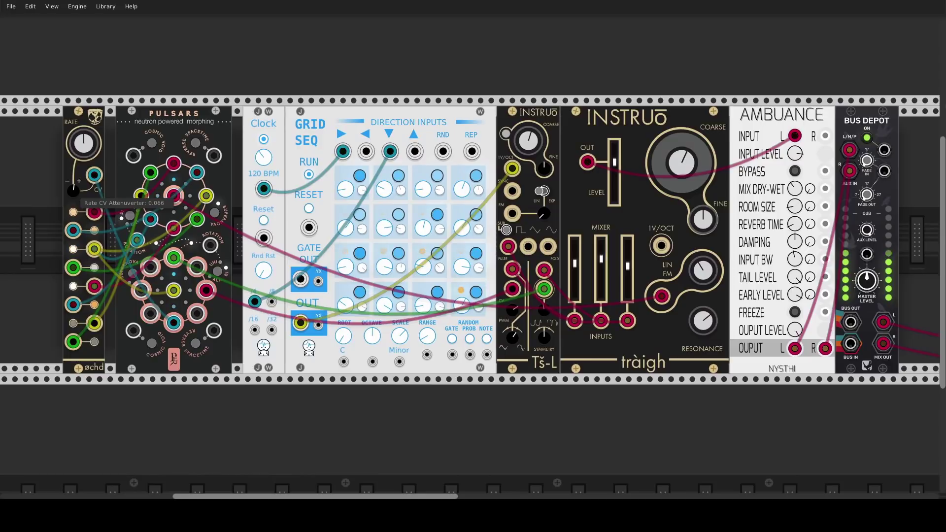
pyautogui.moveTo(75, 191); pyautogui.dragTo(75, 195)
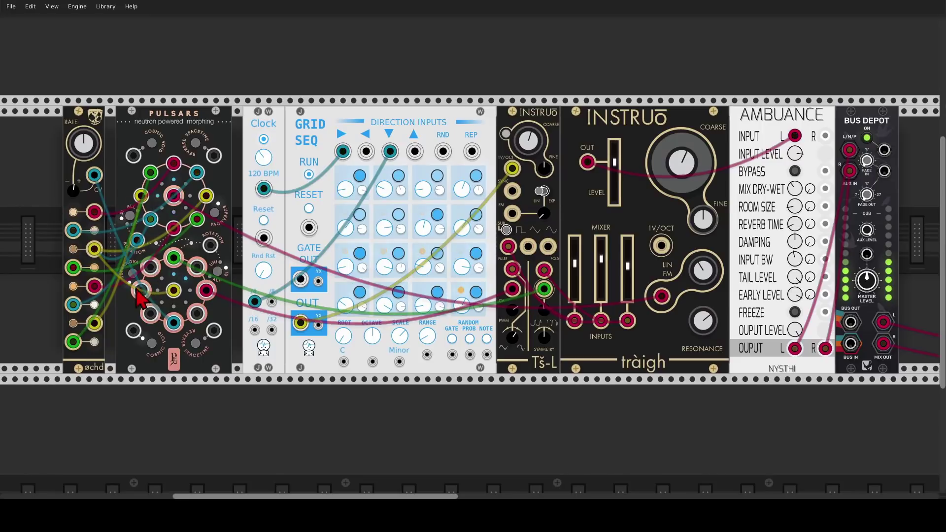
pyautogui.moveTo(141, 290); pyautogui.dragTo(373, 362)
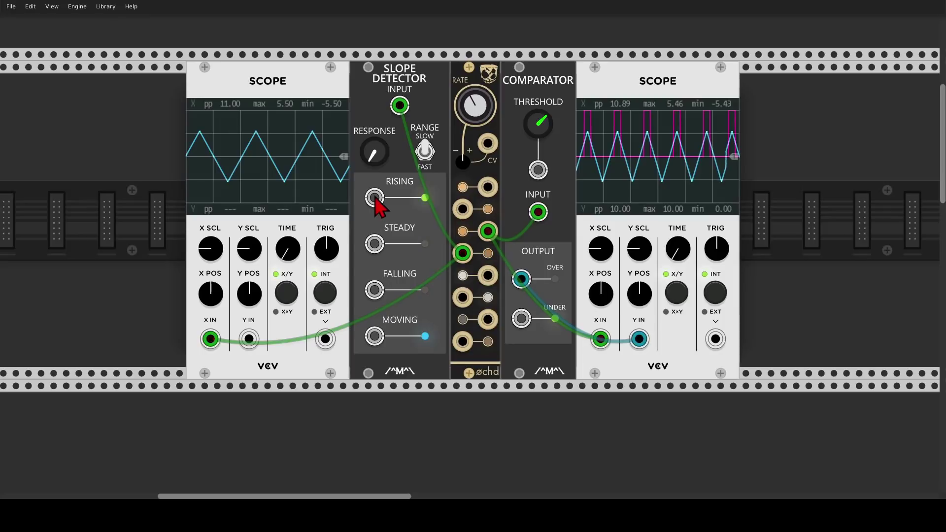
# Step: Patch the slope detector's Rising output into its scope's Y input, and move that cable to the Falling output
pyautogui.moveTo(374, 198)
pyautogui.mouseDown()
pyautogui.moveTo(296, 257)
pyautogui.moveTo(249, 338)
pyautogui.mouseUp()
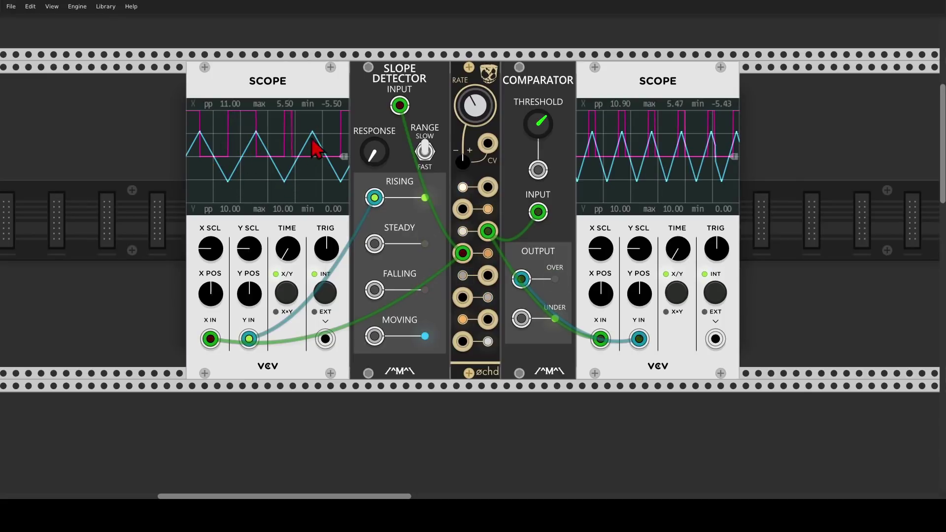
pyautogui.moveTo(379, 194); pyautogui.dragTo(375, 290)
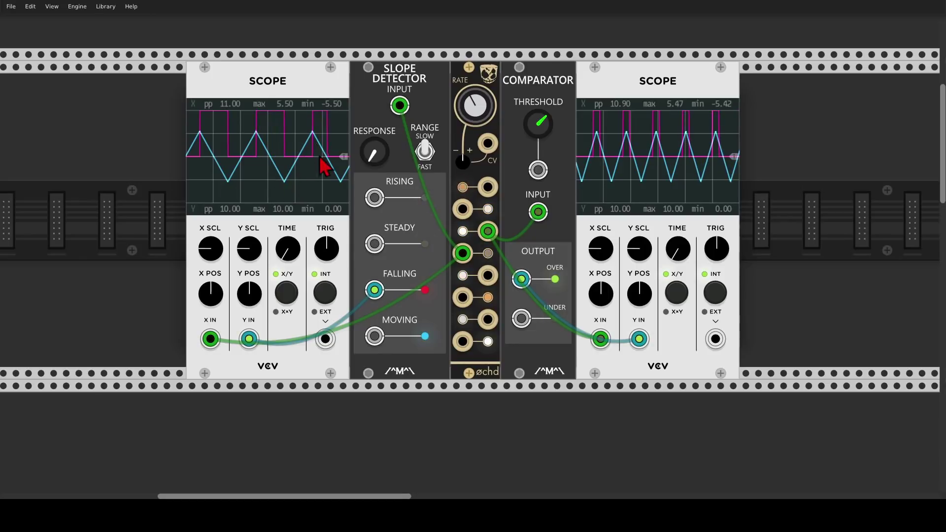
# Step: Unplug the cable between the slope detector's Falling output and its scope's Y input, and check the comparator's threshold
pyautogui.rightClick(375, 290)
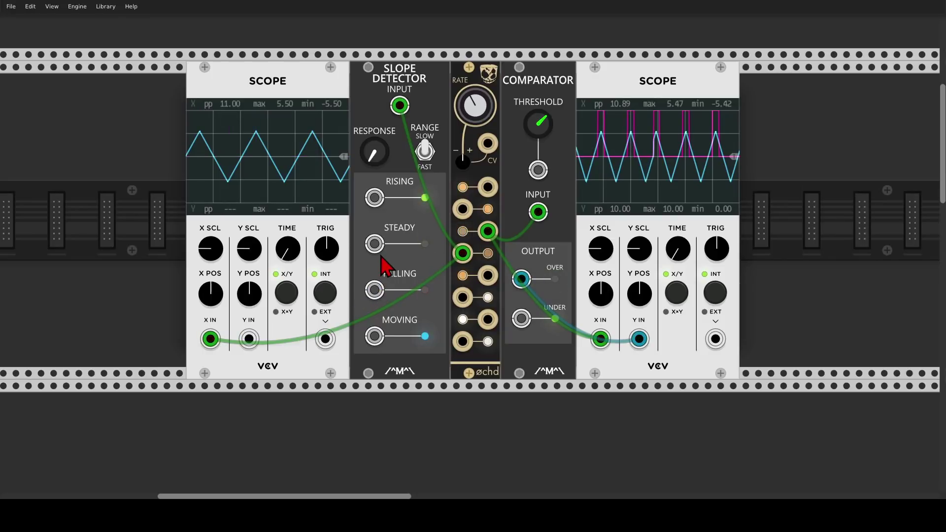
pyautogui.moveTo(537, 131)
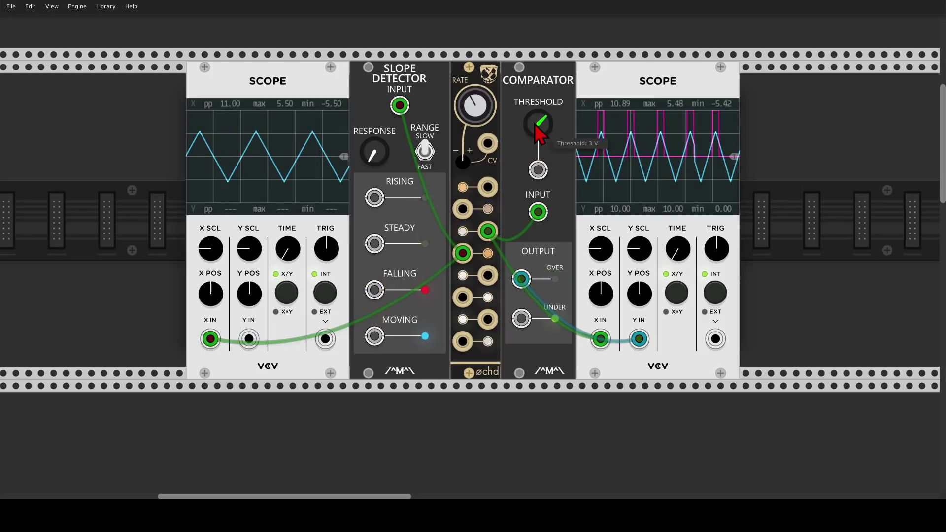
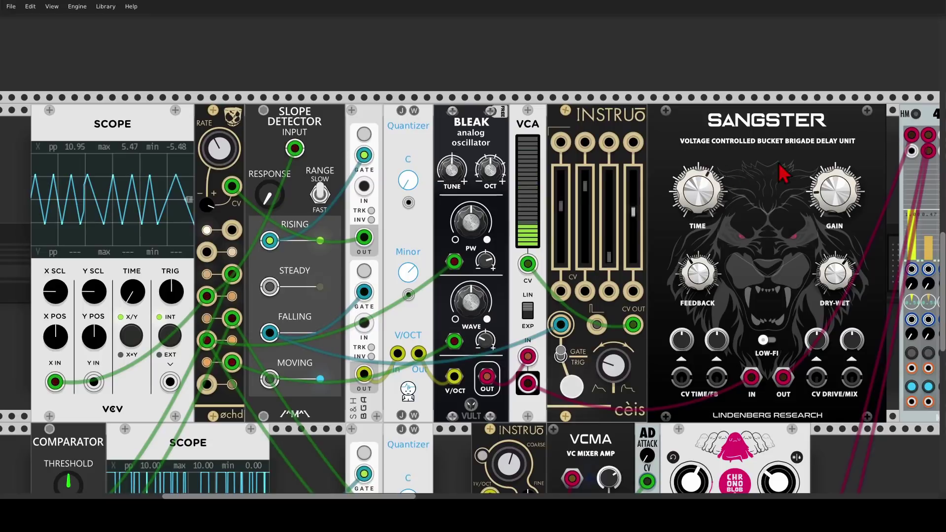
# Step: Unmute the 4MIX's first channel and trace the cables linking slope detector, sample-and-hold and øchd's rate CV
pyautogui.hscroll(6, 581, 158)
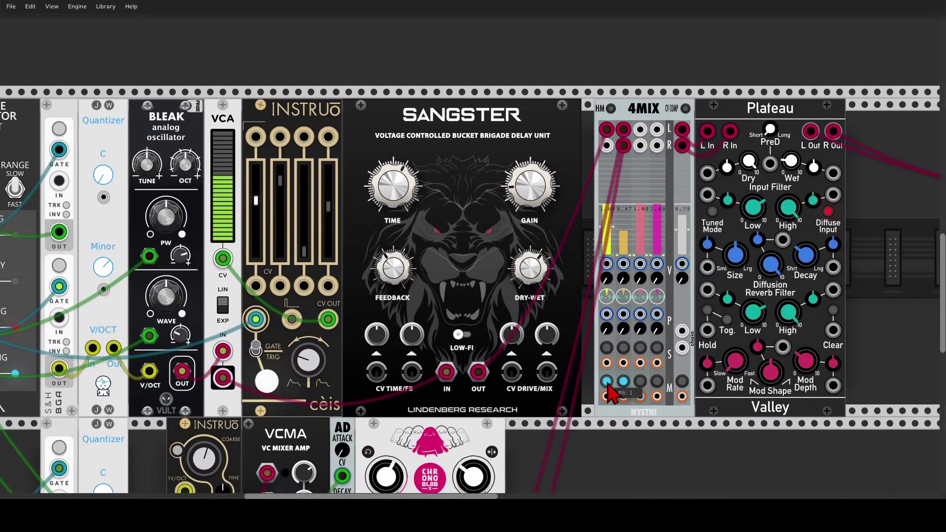
pyautogui.moveTo(261, 97); pyautogui.dragTo(443, 59)
pyautogui.scroll(-2, 418, 75)
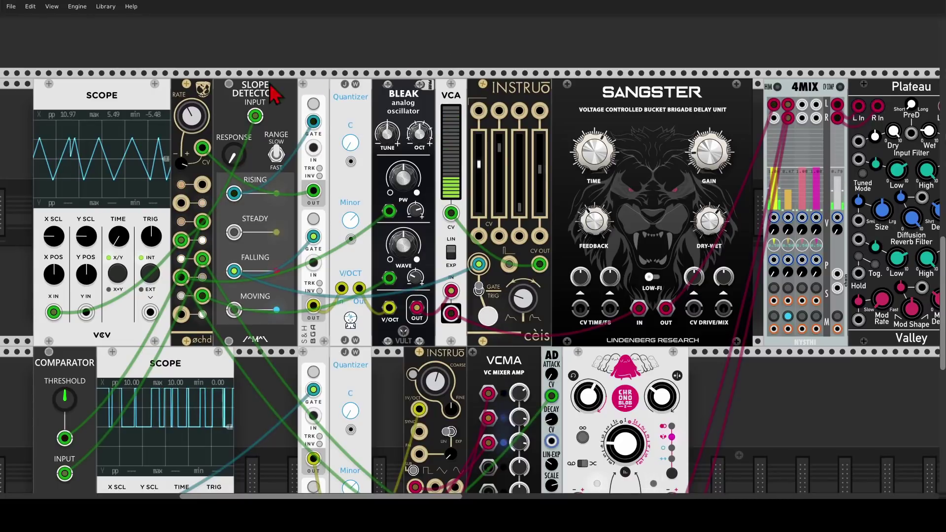
pyautogui.click(253, 119)
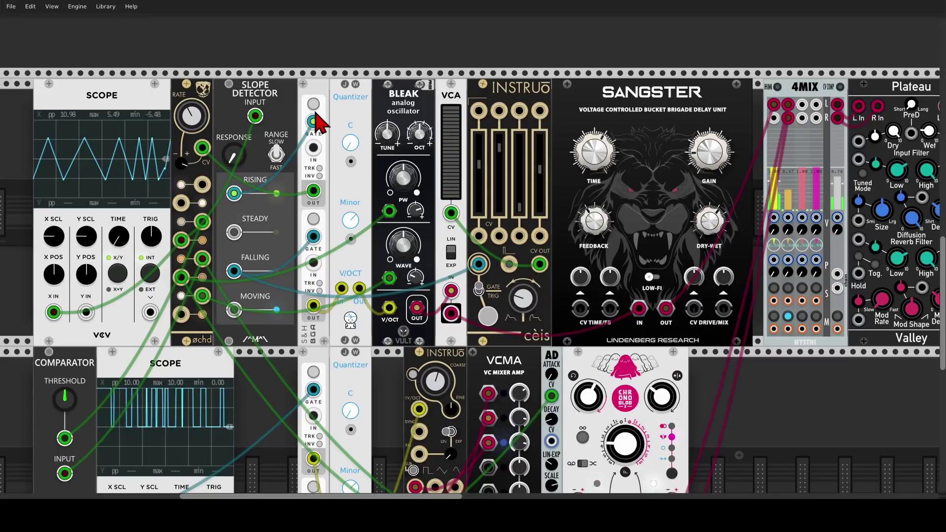
pyautogui.moveTo(313, 190); pyautogui.dragTo(202, 149)
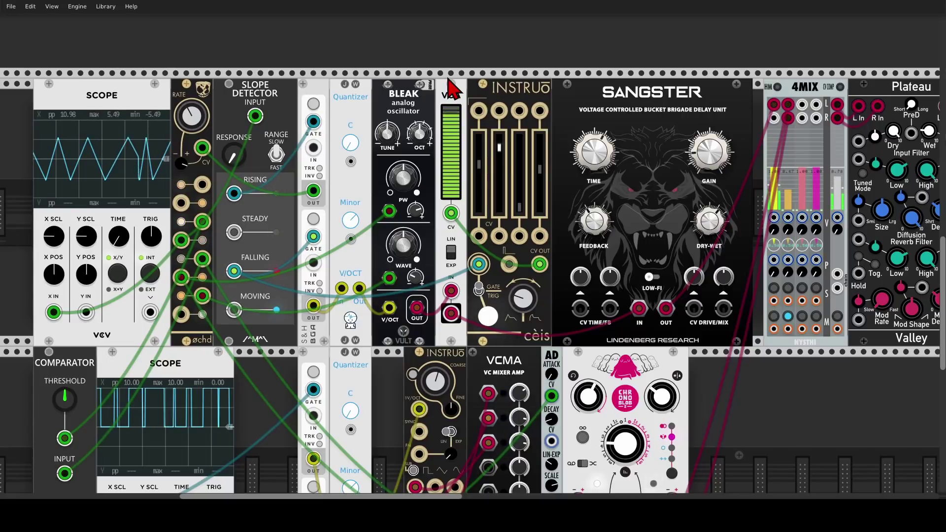
pyautogui.moveTo(314, 236); pyautogui.dragTo(234, 270)
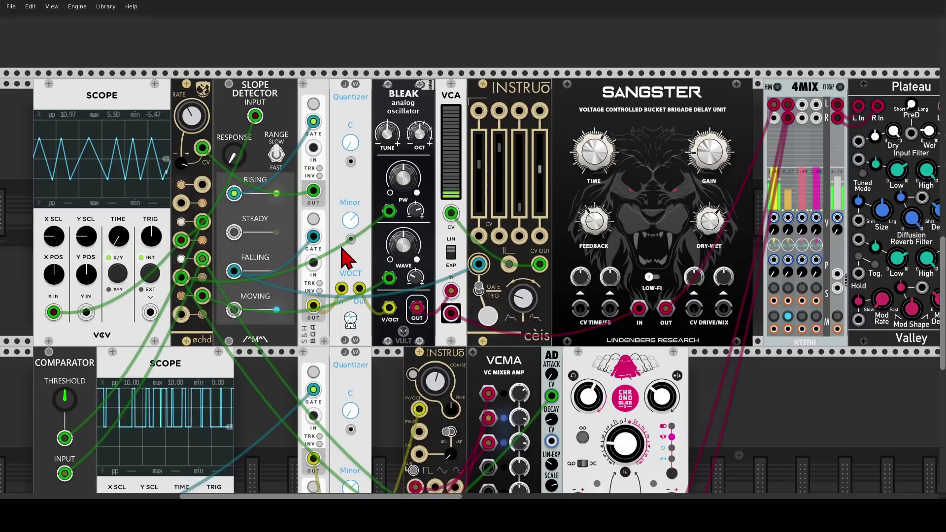
# Step: Unmute the 4MIX's second channel to bring in the comparator-driven Ts-L voice in the lower row
pyautogui.scroll(-5, 347, 257)
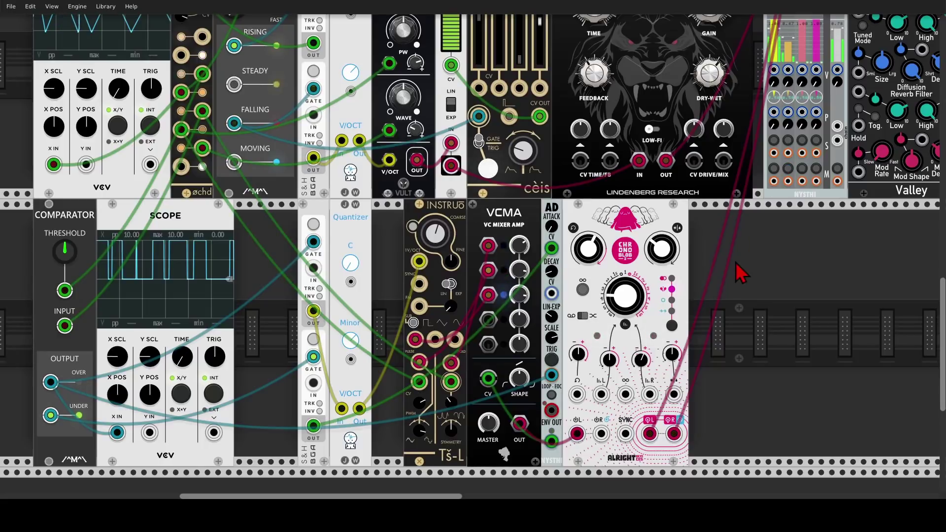
pyautogui.scroll(-2, 739, 266)
pyautogui.moveTo(753, 239); pyautogui.dragTo(684, 280)
pyautogui.scroll(2, 660, 274)
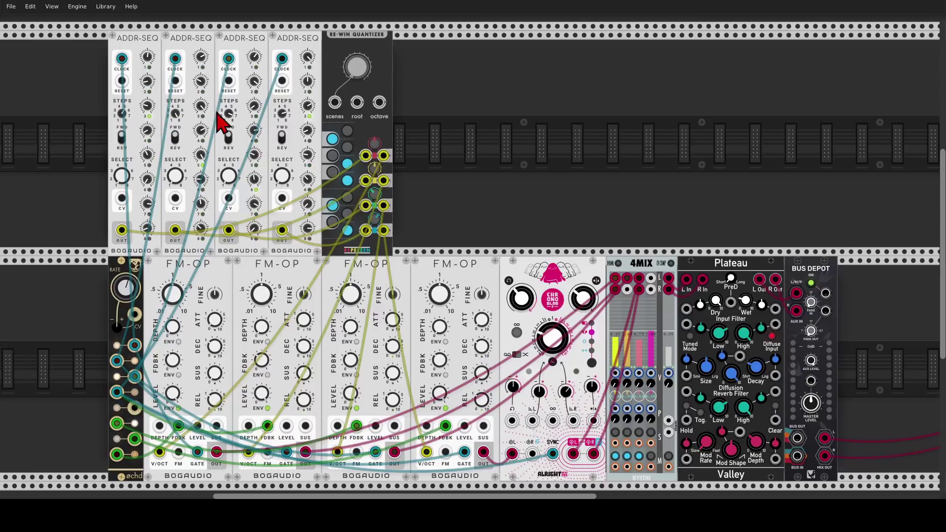
# Step: Review the four clocked ADDR-SEQ modules and unmute the 4MIX's first channel in the FM-OP patch
pyautogui.moveTo(229, 120)
pyautogui.moveTo(285, 119)
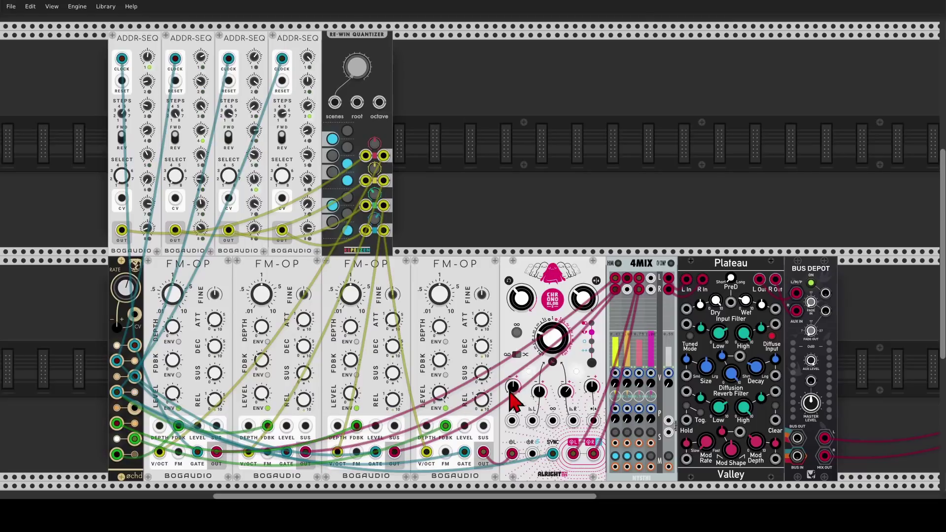
pyautogui.click(615, 457)
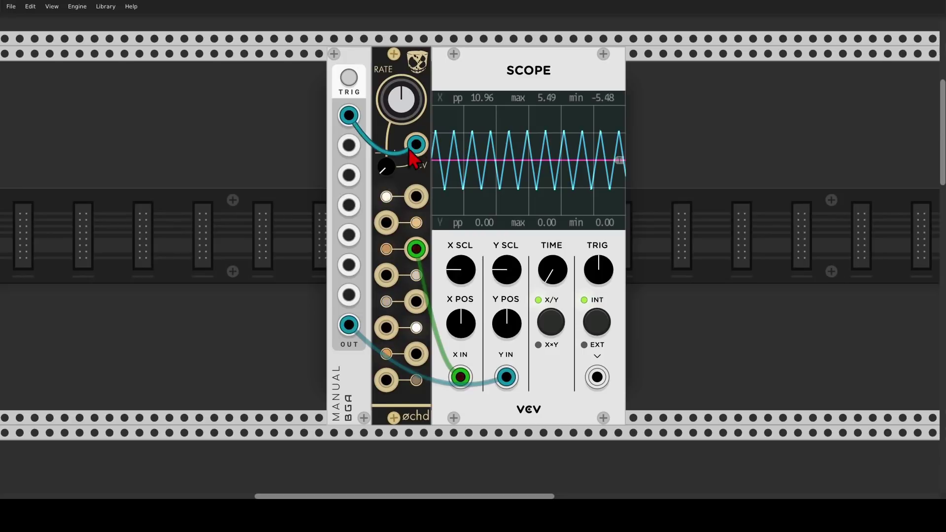
# Step: Fire the Manual module's trigger repeatedly to hold øchd's LFOs through the rate CV input with its attenuverter at -1
pyautogui.moveTo(393, 166)
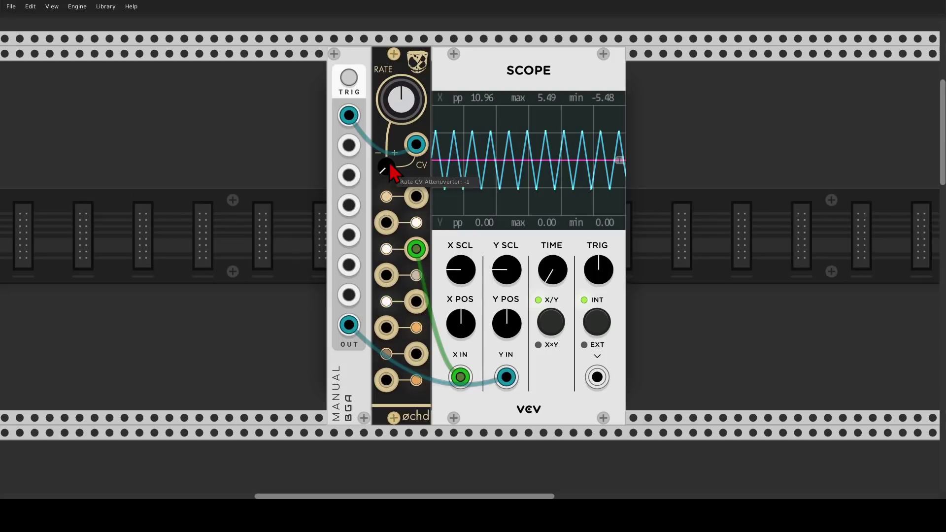
pyautogui.click(348, 78)
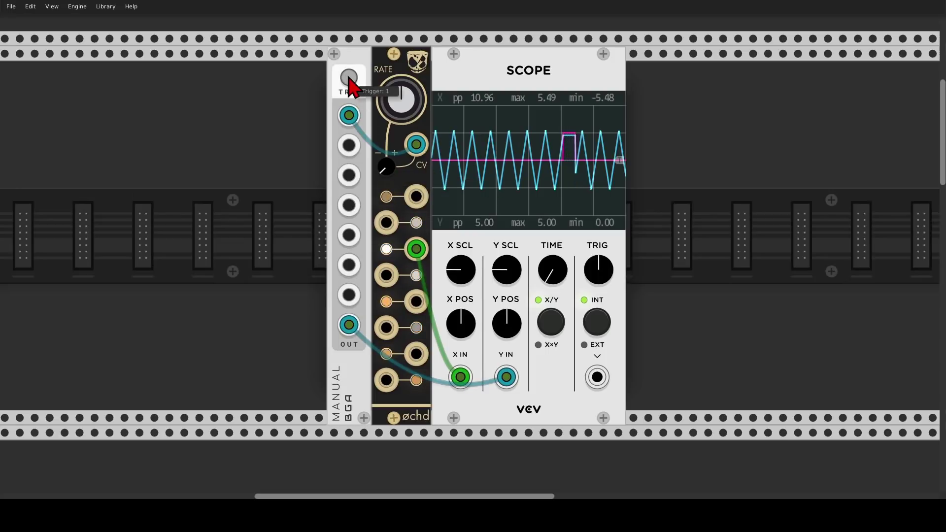
pyautogui.click(348, 78)
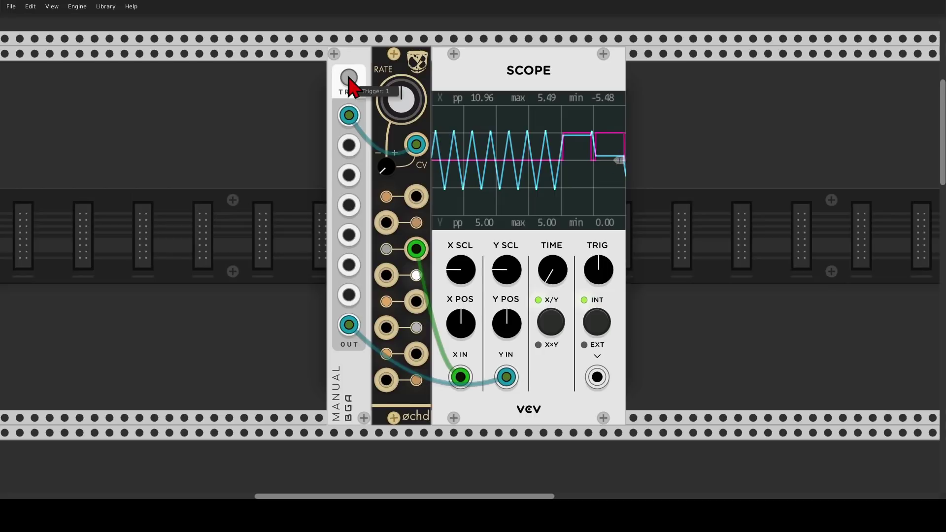
pyautogui.click(349, 78)
pyautogui.click(348, 77)
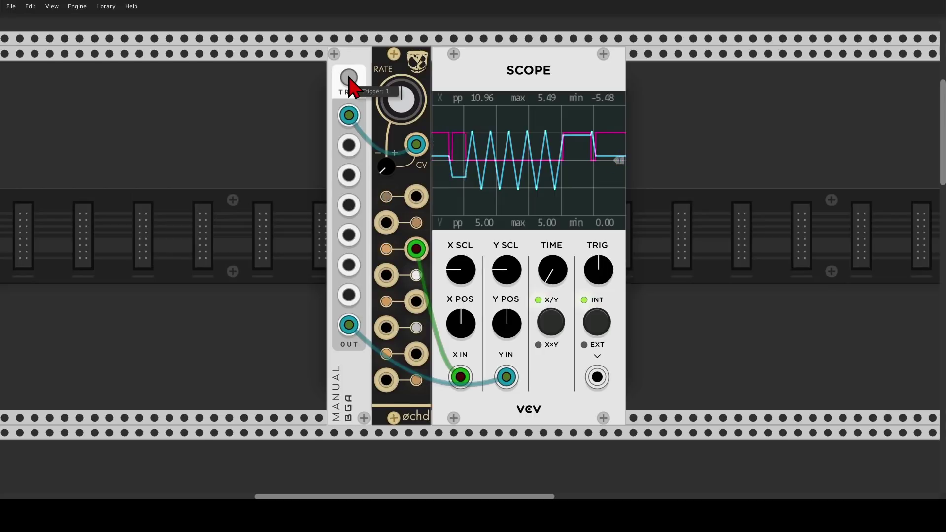
pyautogui.click(348, 78)
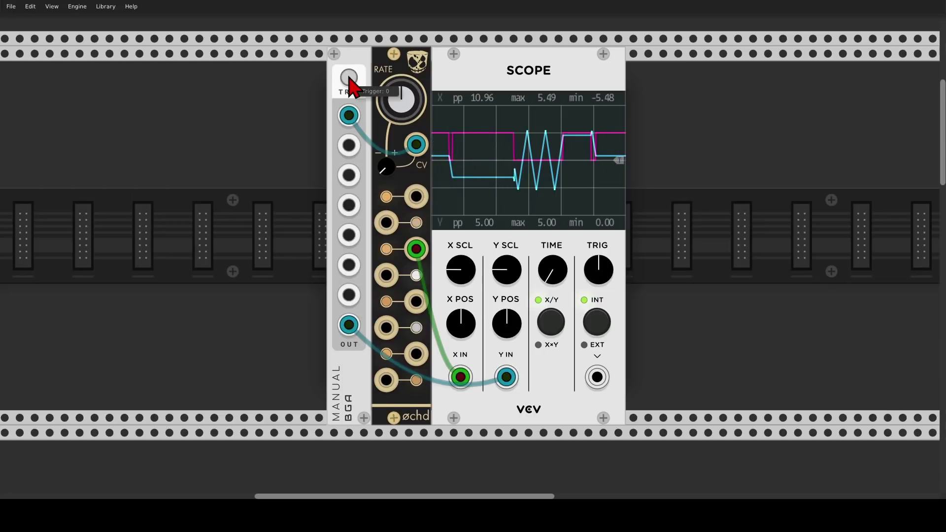
pyautogui.click(348, 77)
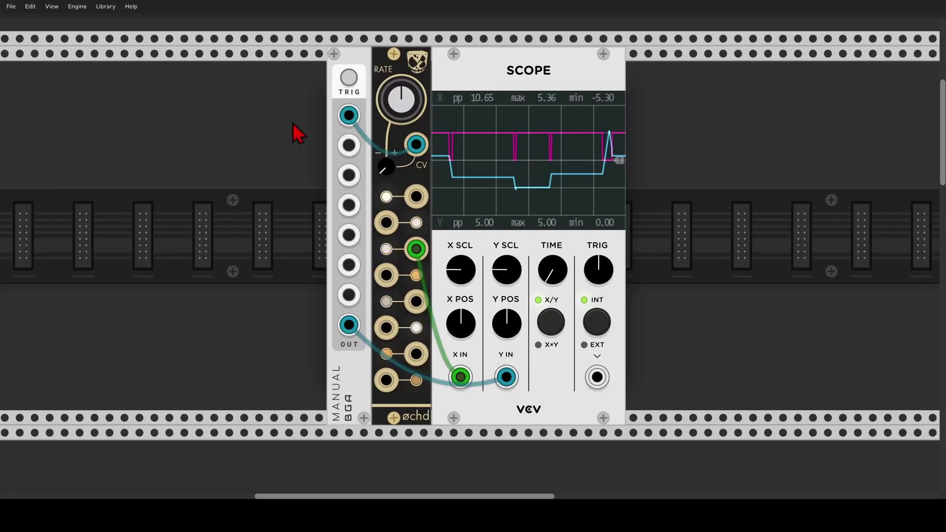
# Step: Patch the Euclidean Sequencer's Hits Gate output into øchd's rate CV input and turn the rate CV attenuverter fully negative
pyautogui.scroll(-5, 286, 125)
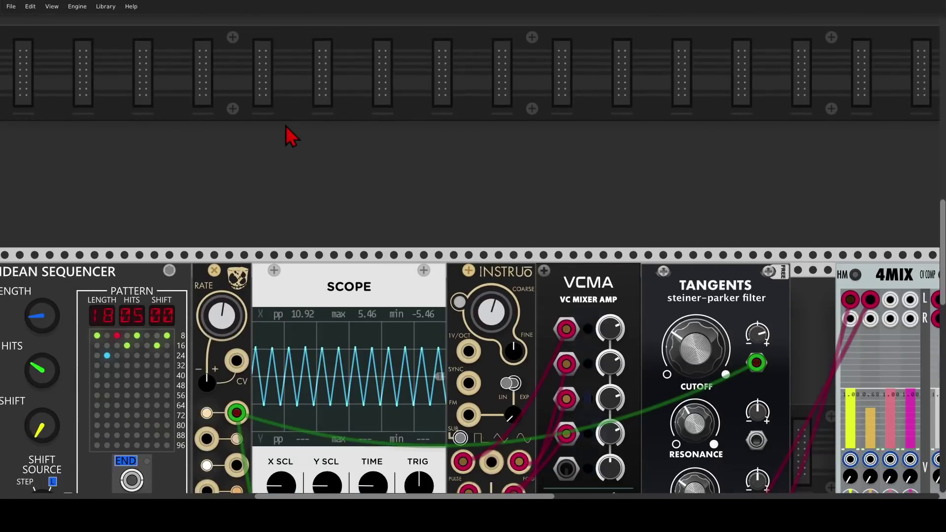
pyautogui.scroll(-2, 286, 127)
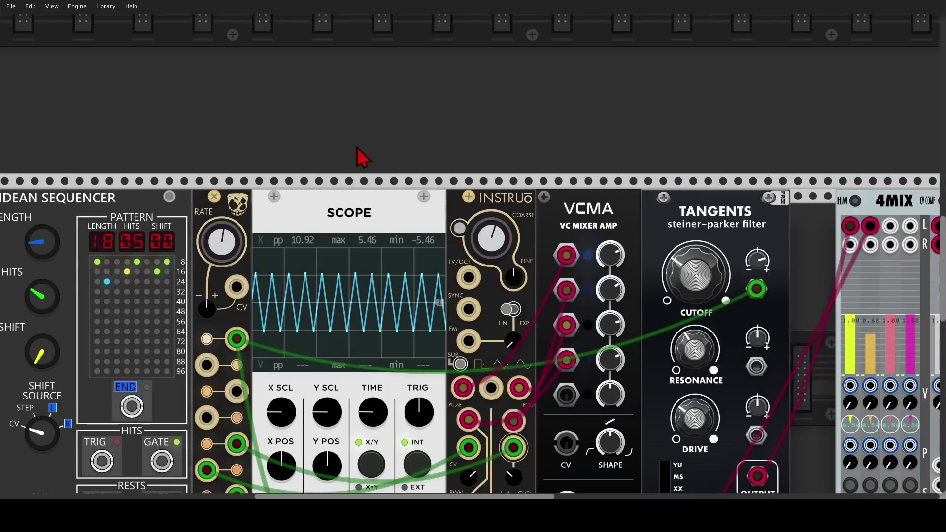
pyautogui.moveTo(356, 147); pyautogui.dragTo(460, 32)
pyautogui.scroll(-2, 405, 50)
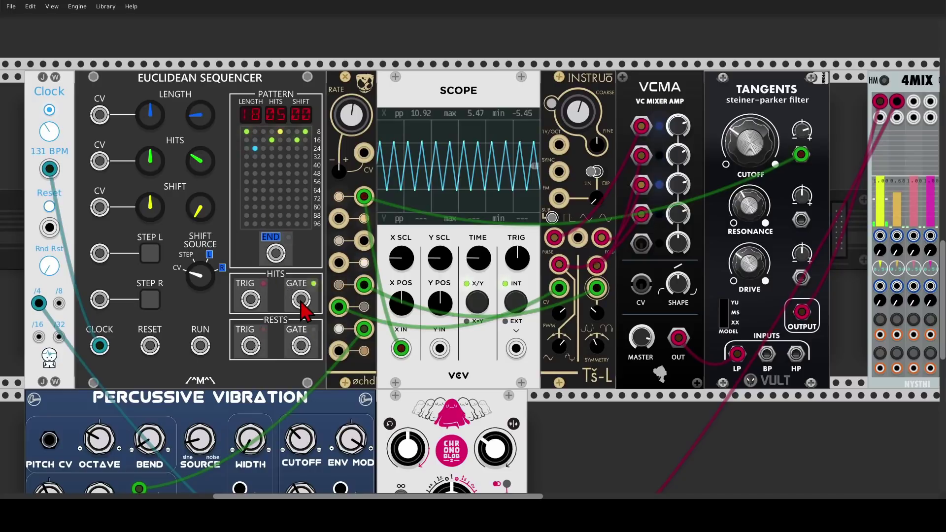
pyautogui.moveTo(301, 299); pyautogui.dragTo(364, 153)
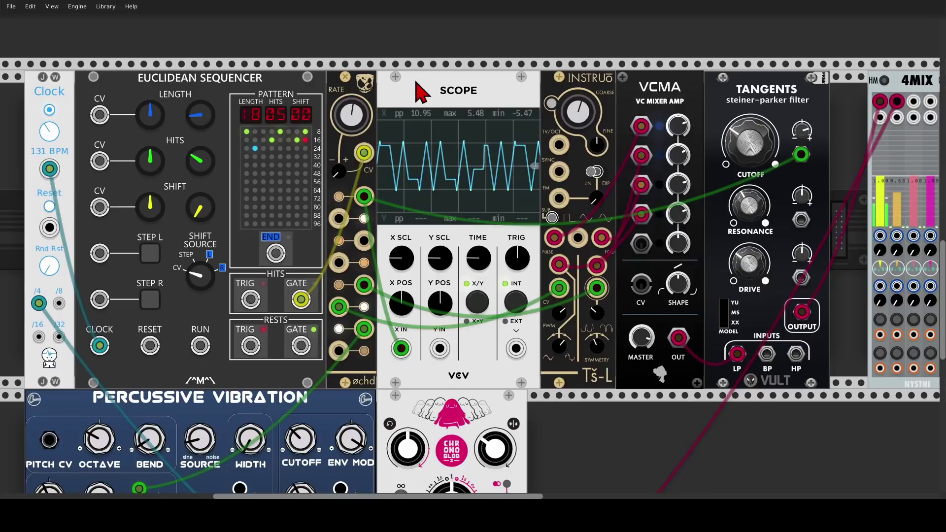
# Step: Patch an øchd output into Percussive Vibration's Trigger input
pyautogui.scroll(-10, 423, 92)
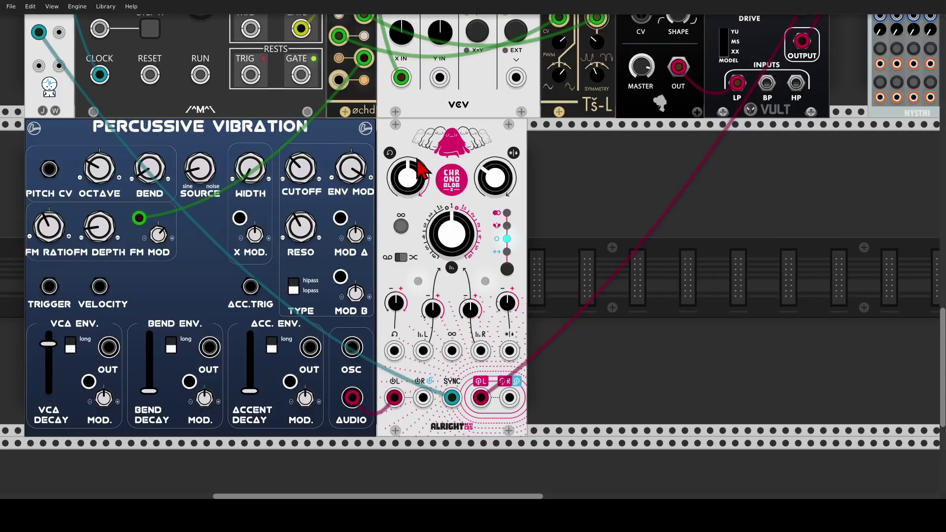
pyautogui.scroll(-3, 443, 150)
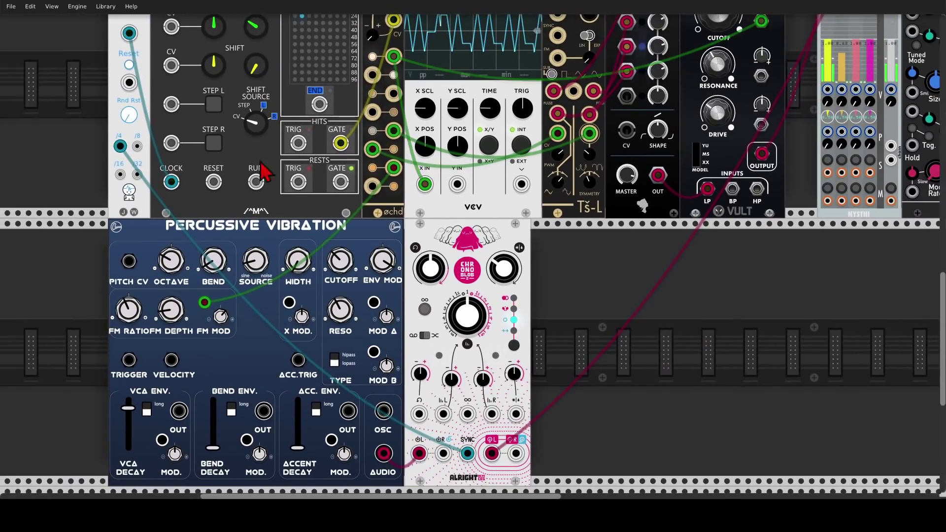
pyautogui.moveTo(129, 360); pyautogui.dragTo(373, 57)
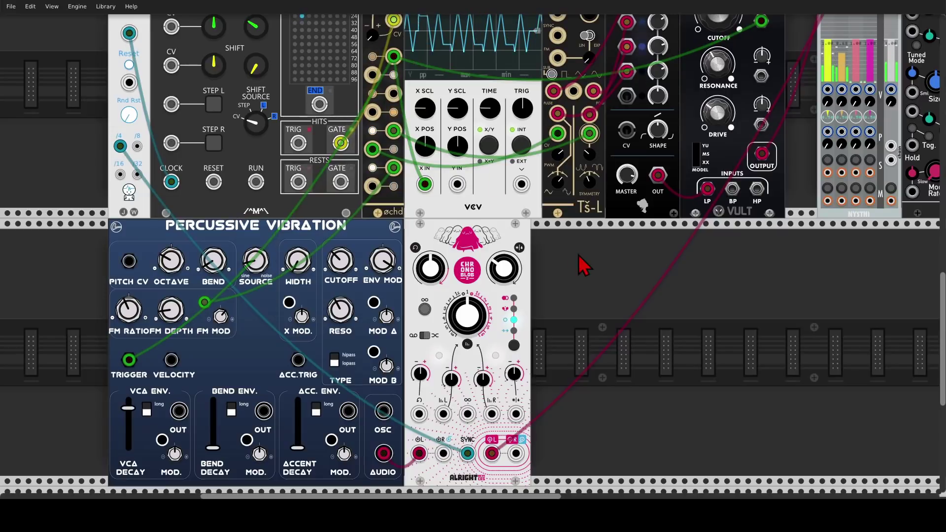
# Step: Adjust Percussive Vibration's Source, Width and FM Depth knobs
pyautogui.scroll(-2, 584, 266)
pyautogui.hscroll(5, 584, 266)
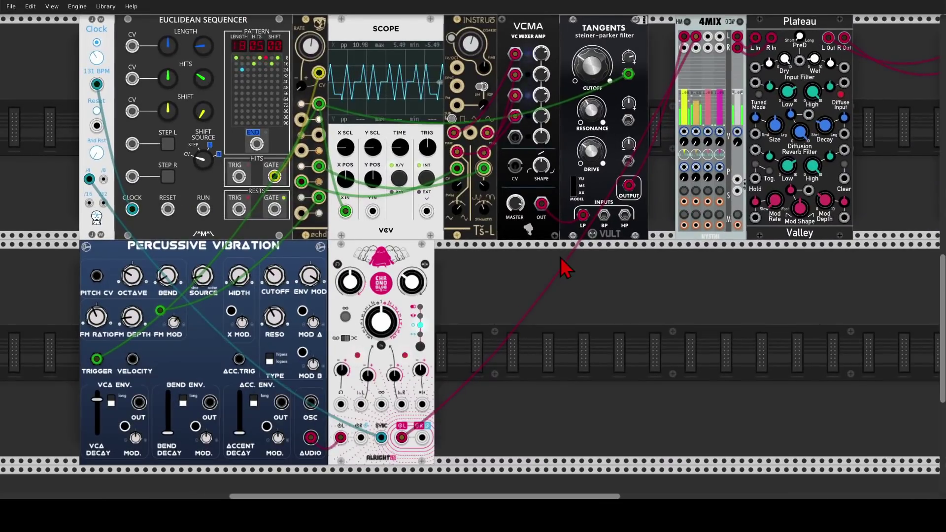
pyautogui.moveTo(560, 257); pyautogui.dragTo(600, 272)
pyautogui.moveTo(240, 287); pyautogui.dragTo(241, 302)
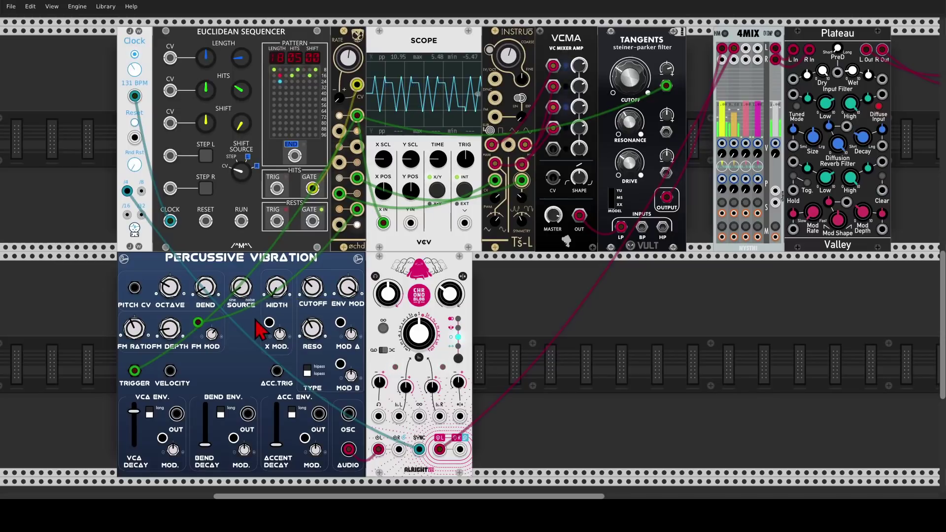
pyautogui.moveTo(276, 287)
pyautogui.mouseDown()
pyautogui.moveTo(277, 301)
pyautogui.moveTo(276, 280)
pyautogui.mouseUp()
pyautogui.moveTo(276, 287); pyautogui.dragTo(277, 300)
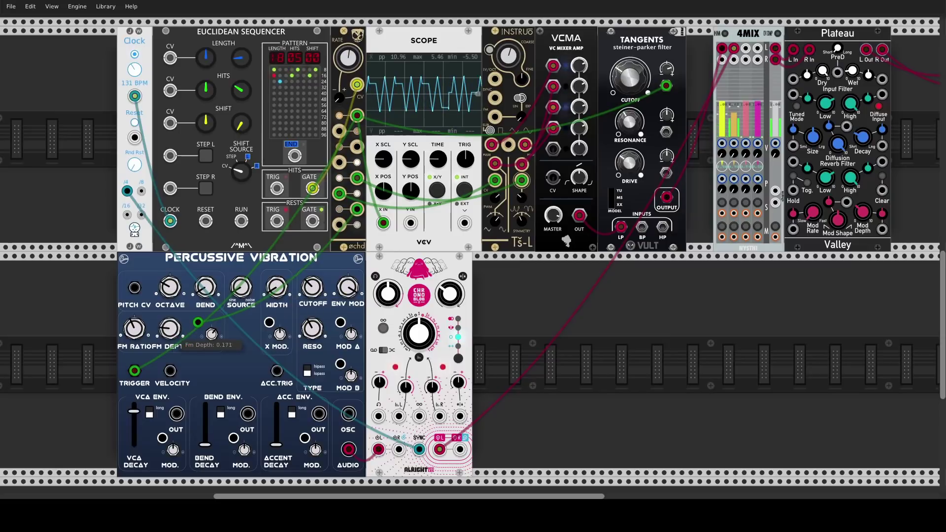
pyautogui.moveTo(170, 331); pyautogui.dragTo(170, 353)
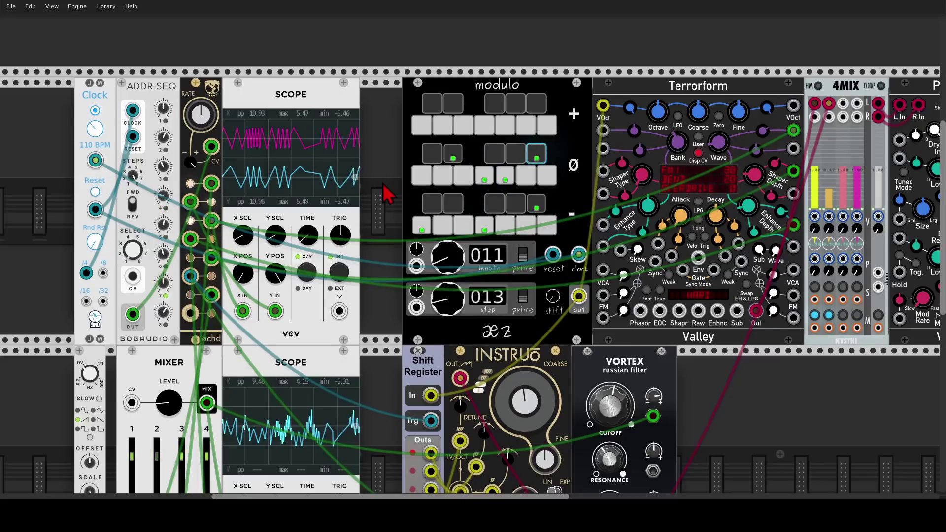
# Step: Unmute the 4MIX's first channel in the Terrorform patch and replug the ADDR-SEQ output into øchd's rate CV input
pyautogui.moveTo(386, 194); pyautogui.dragTo(285, 187)
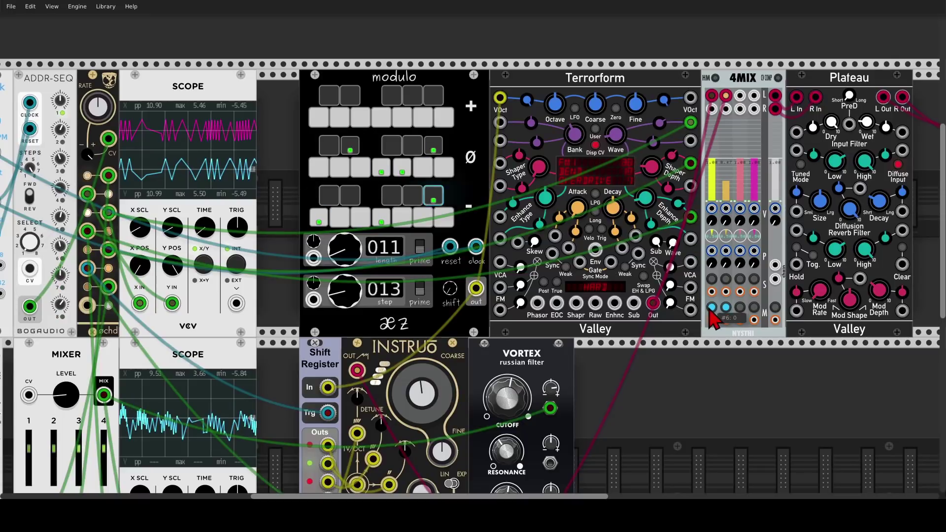
pyautogui.moveTo(434, 56); pyautogui.dragTo(461, 56)
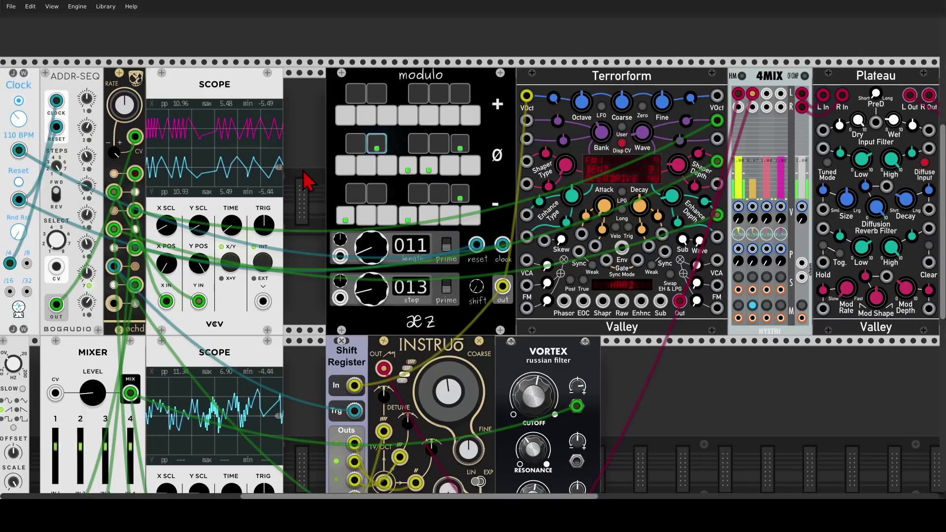
pyautogui.moveTo(57, 304); pyautogui.dragTo(135, 137)
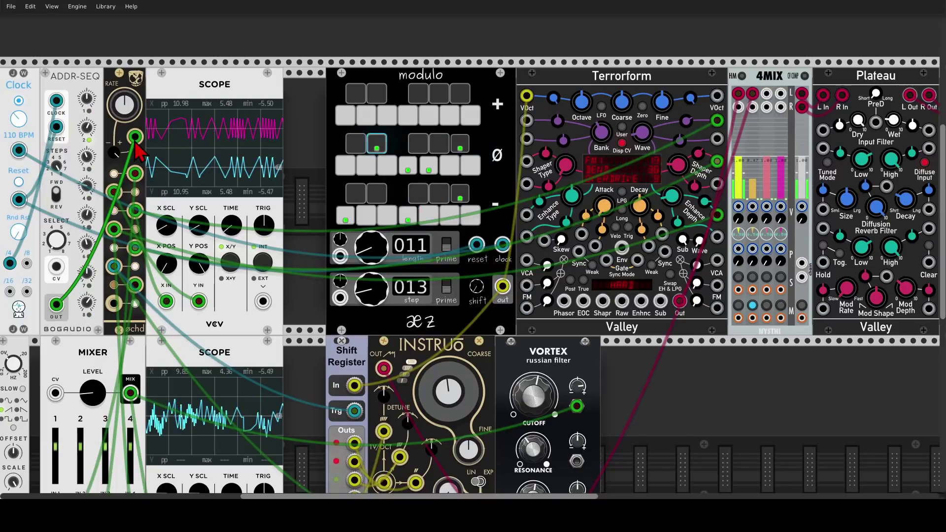
pyautogui.moveTo(128, 140)
pyautogui.mouseDown()
pyautogui.moveTo(119, 141)
pyautogui.moveTo(131, 140)
pyautogui.mouseUp()
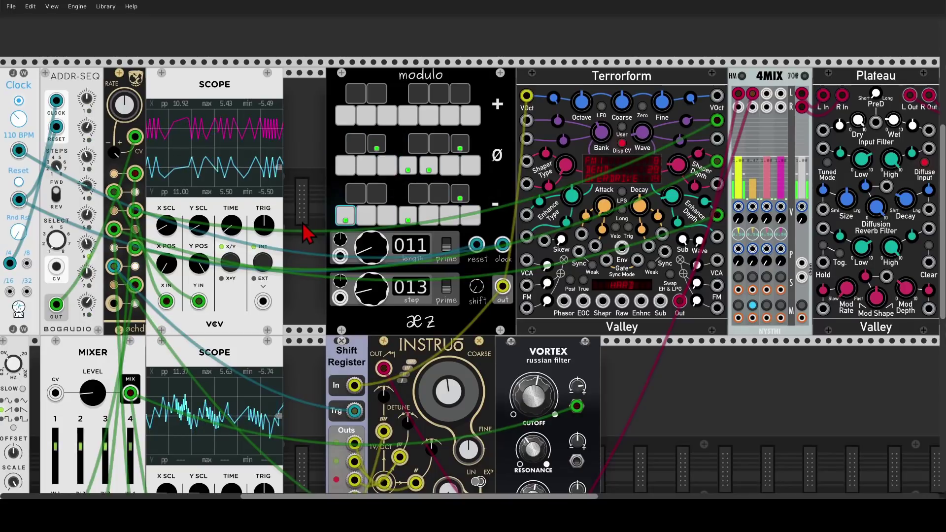
# Step: Unmute the 4MIX's second channel to bring in the saïch voice running through the Vortex filter
pyautogui.scroll(-5, 304, 228)
pyautogui.moveTo(307, 235); pyautogui.dragTo(382, 212)
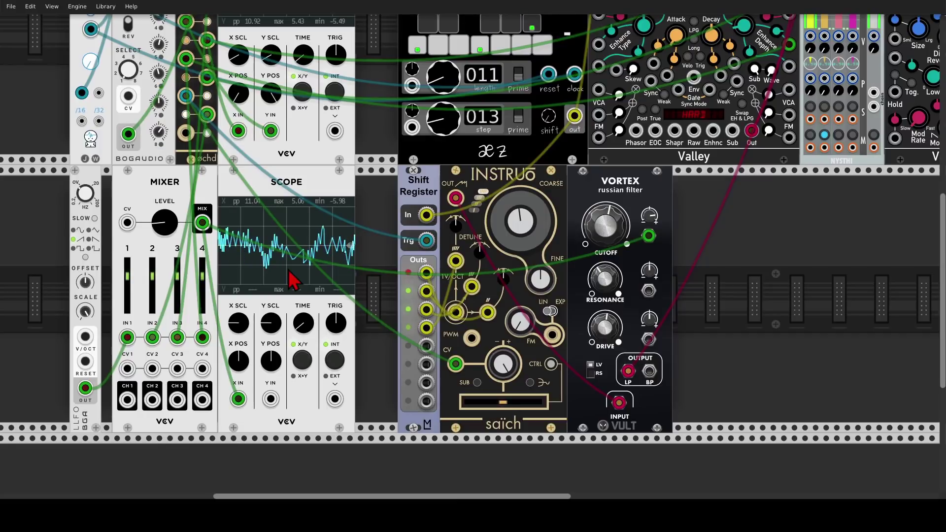
pyautogui.moveTo(394, 247); pyautogui.dragTo(292, 228)
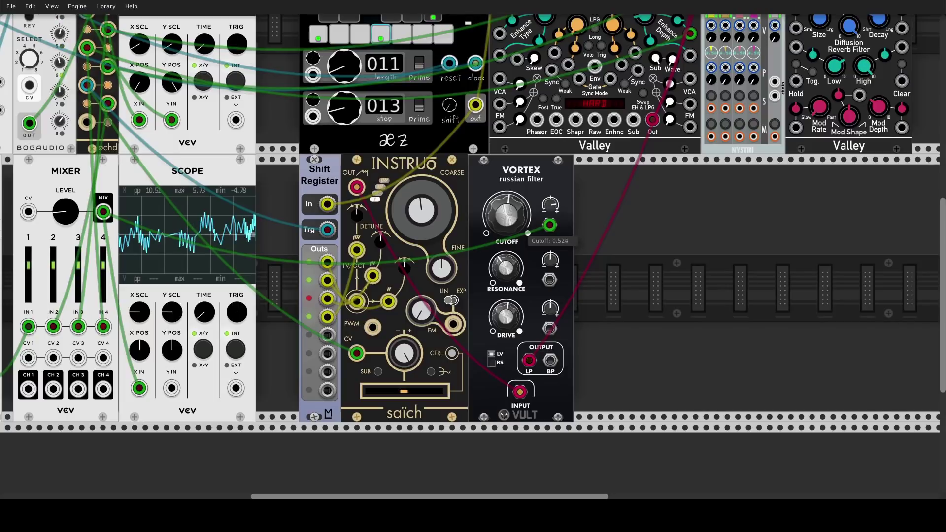
# Step: Set Vortex's cutoff modulation to 0.639 and its cutoff to 0.59, and fine-tune the resonance
pyautogui.moveTo(529, 227); pyautogui.dragTo(529, 231)
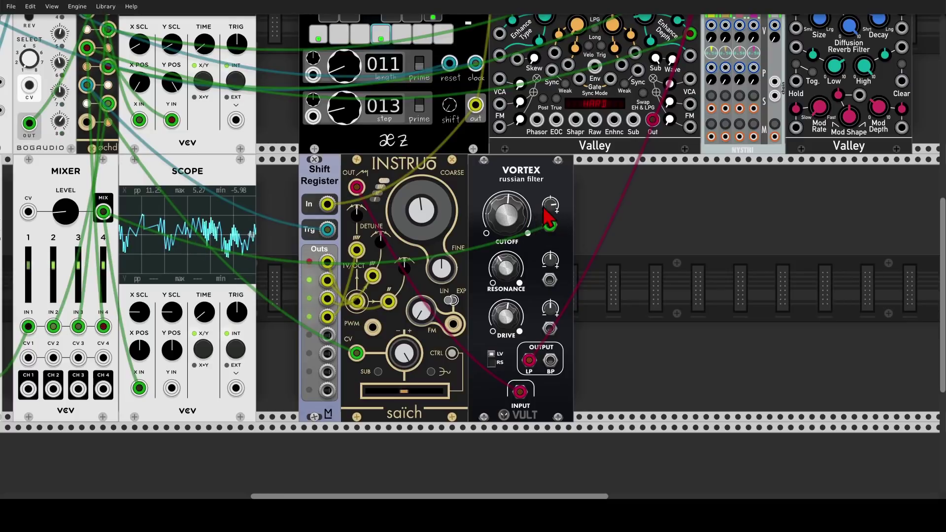
pyautogui.moveTo(551, 205); pyautogui.dragTo(550, 198)
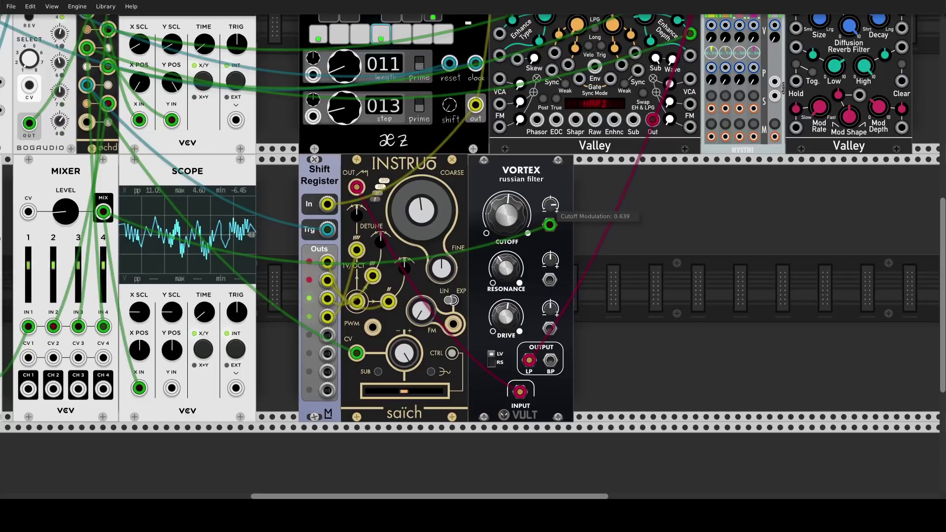
pyautogui.moveTo(508, 216); pyautogui.dragTo(507, 214)
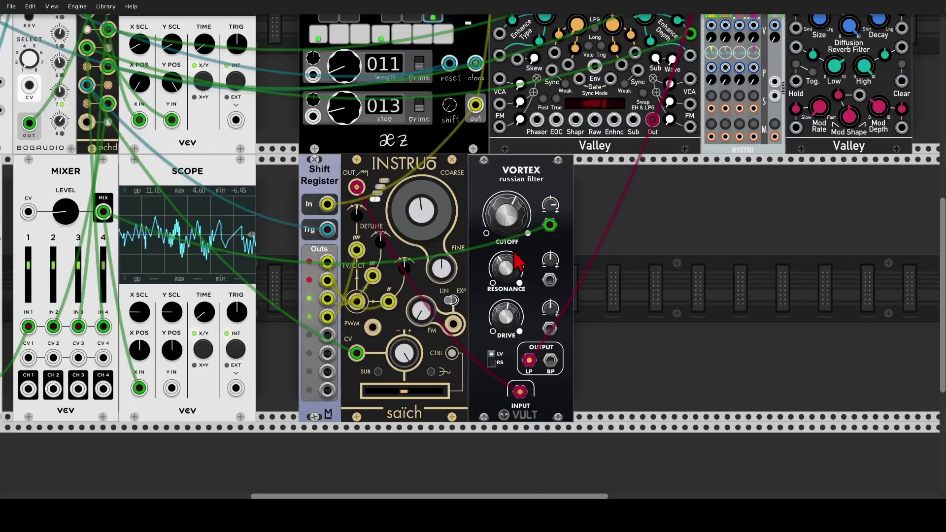
pyautogui.moveTo(506, 268); pyautogui.dragTo(506, 267)
pyautogui.moveTo(506, 216); pyautogui.dragTo(506, 214)
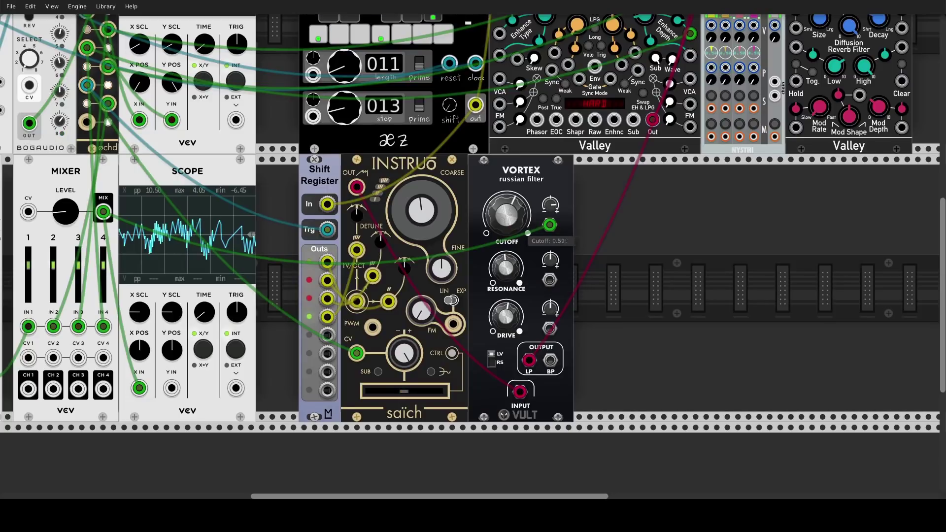